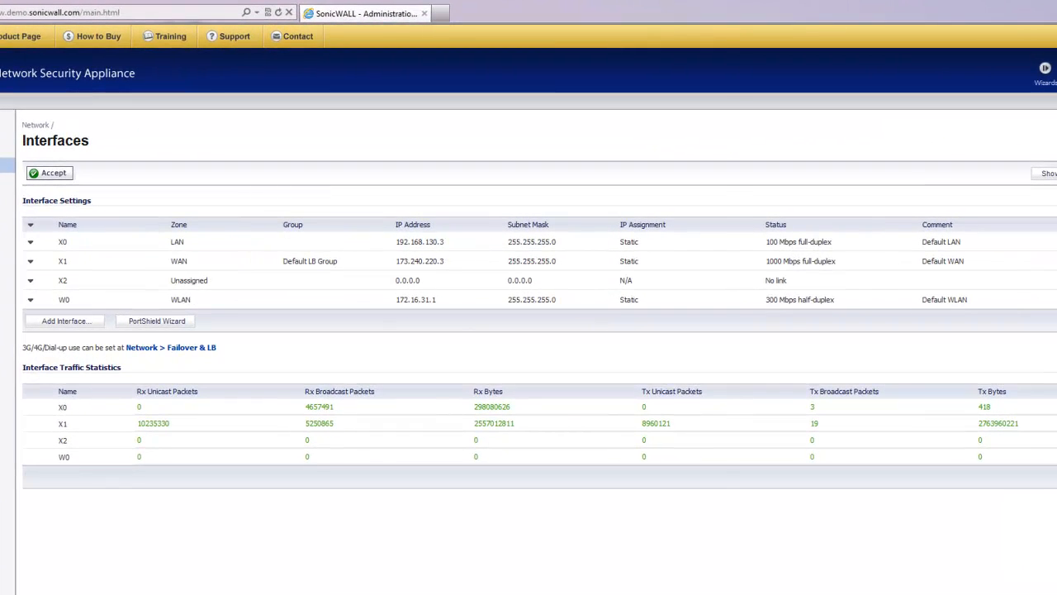
Open the advanced settings of the X1 WAN interface and examine its Bandwidth Management section
left_click(1056, 261)
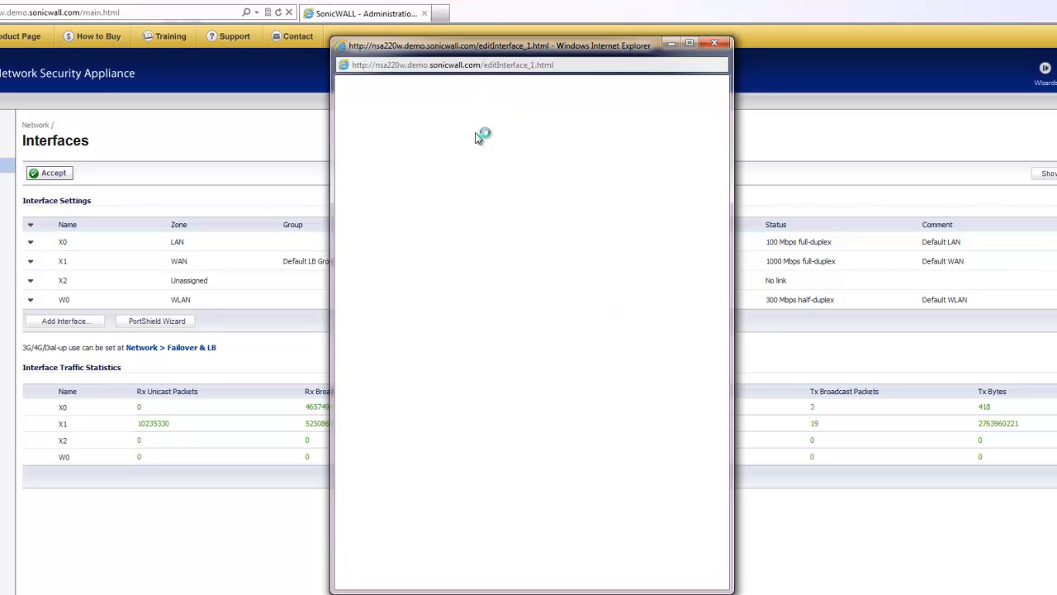
left_click(474, 123)
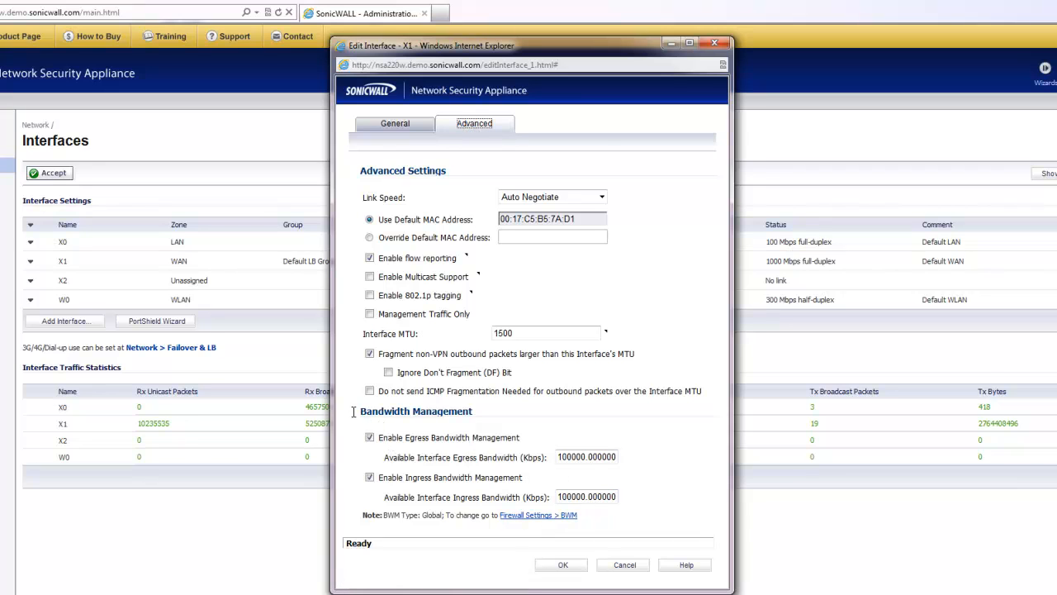
left_click_drag(354, 413, 536, 452)
left_click(543, 434)
left_click_drag(364, 417, 628, 493)
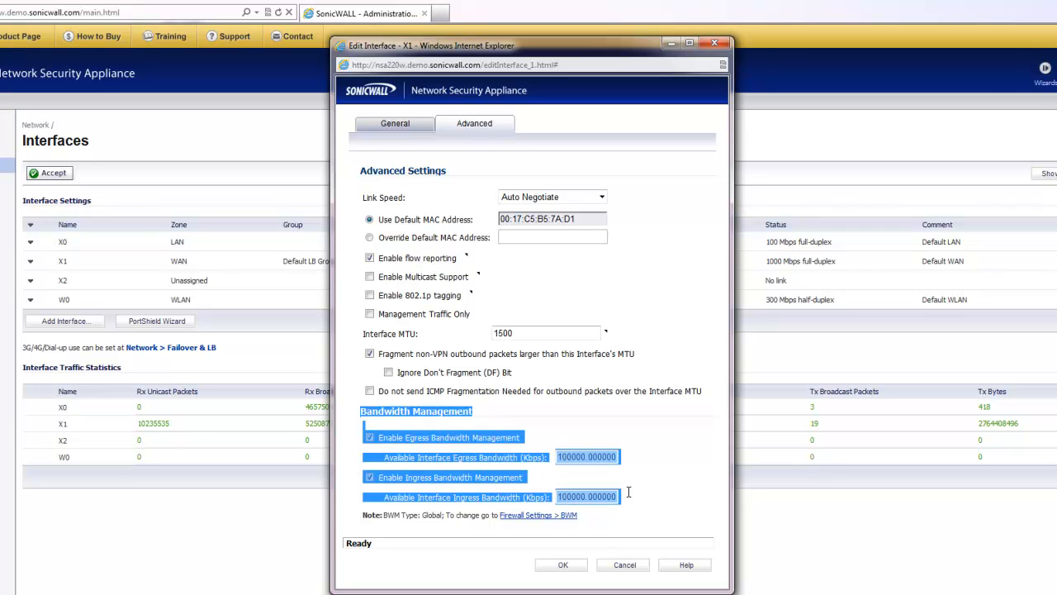
left_click(636, 486)
Disable egress and ingress bandwidth management on X1, and enable both options again
left_click(369, 437)
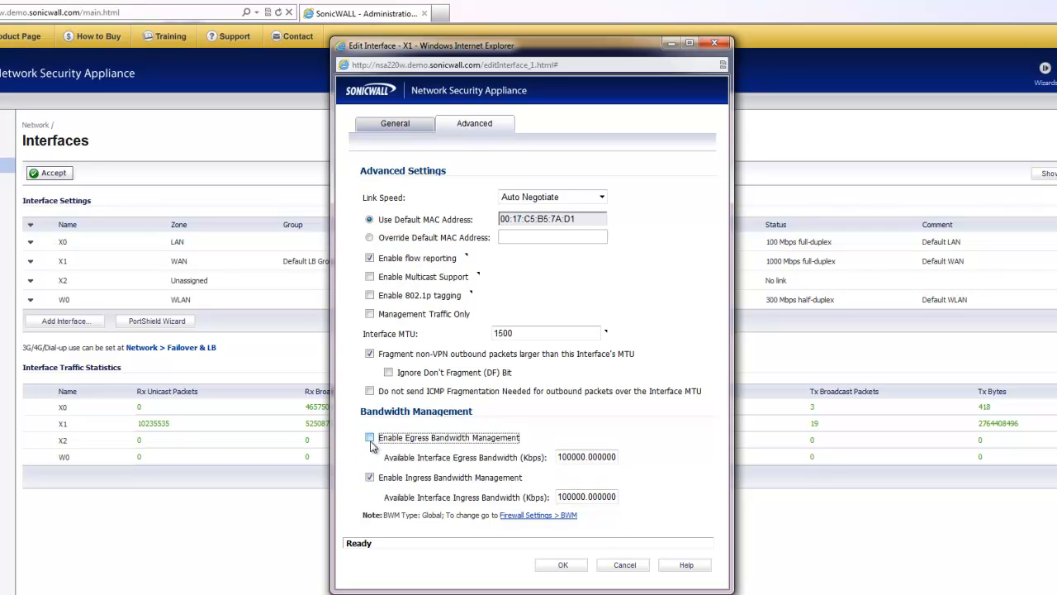
left_click(369, 478)
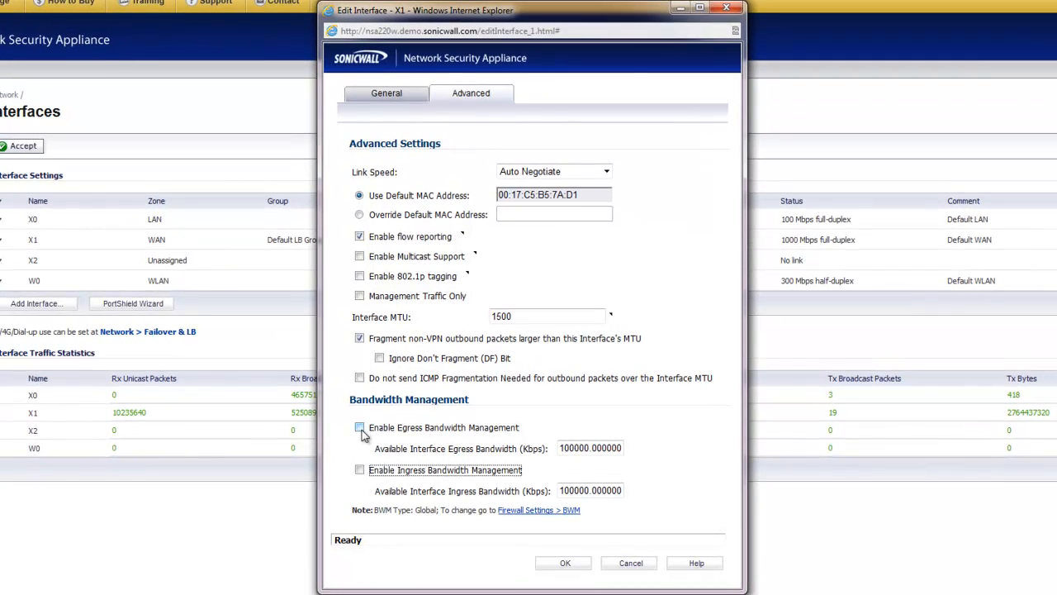
left_click(364, 431)
left_click(363, 472)
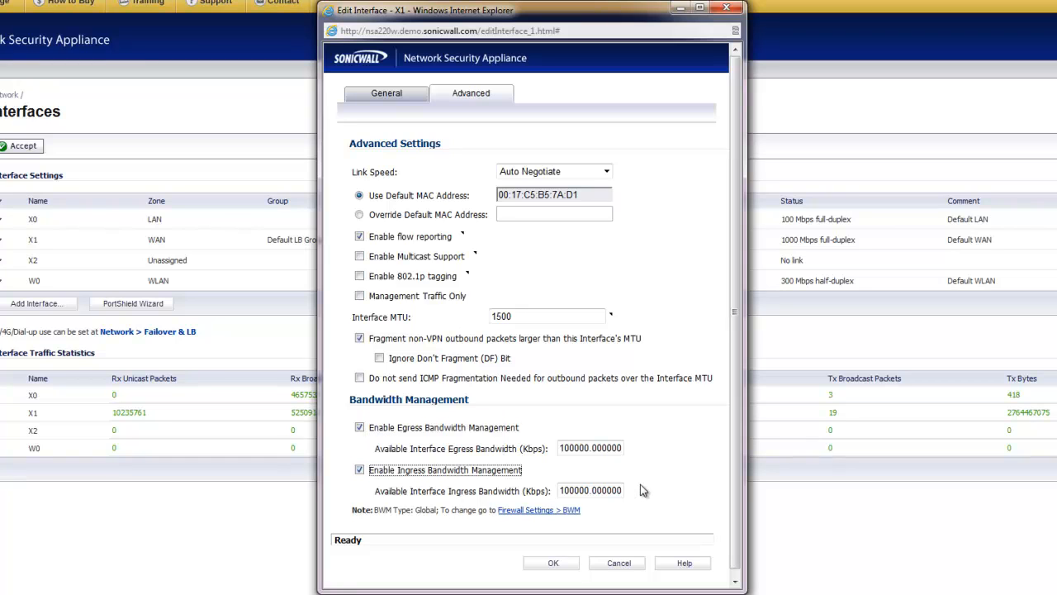
Examine the available interface egress and ingress bandwidth values of X1
left_click_drag(387, 449, 544, 450)
left_click(575, 447)
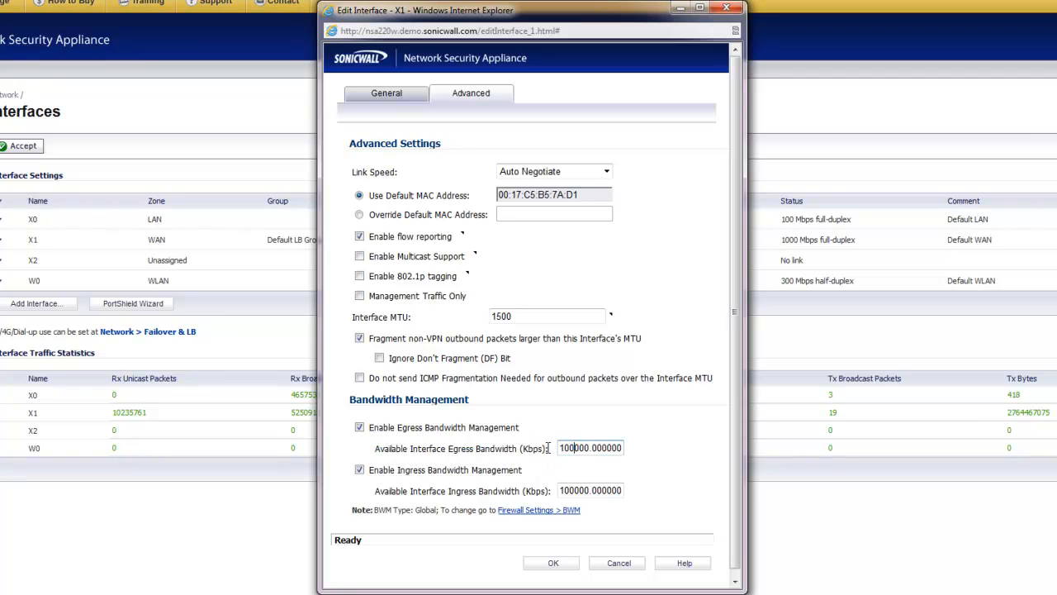
left_click_drag(565, 448, 612, 445)
left_click_drag(448, 449, 622, 448)
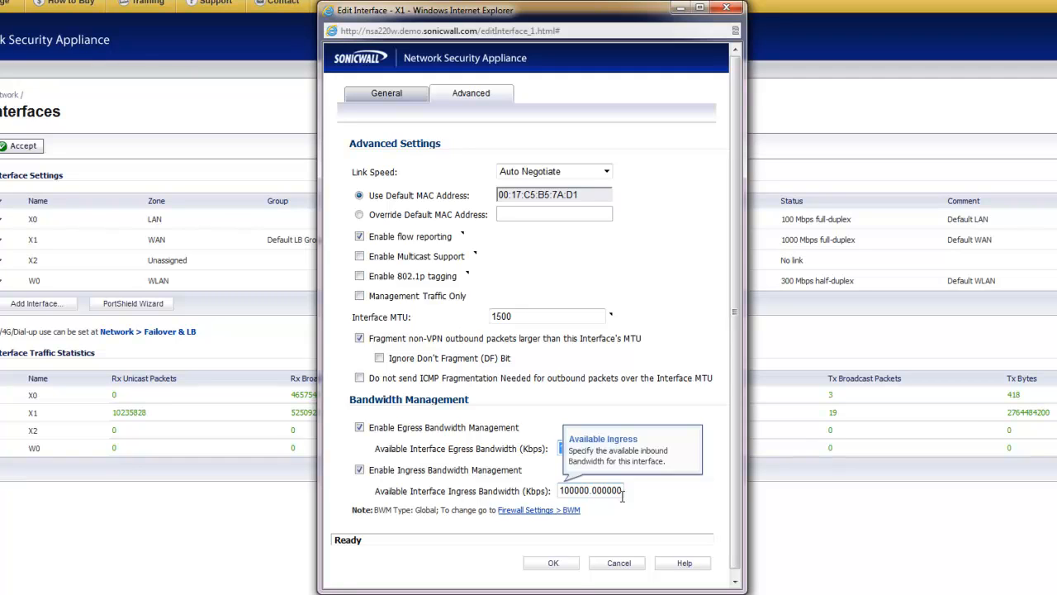
left_click(689, 500)
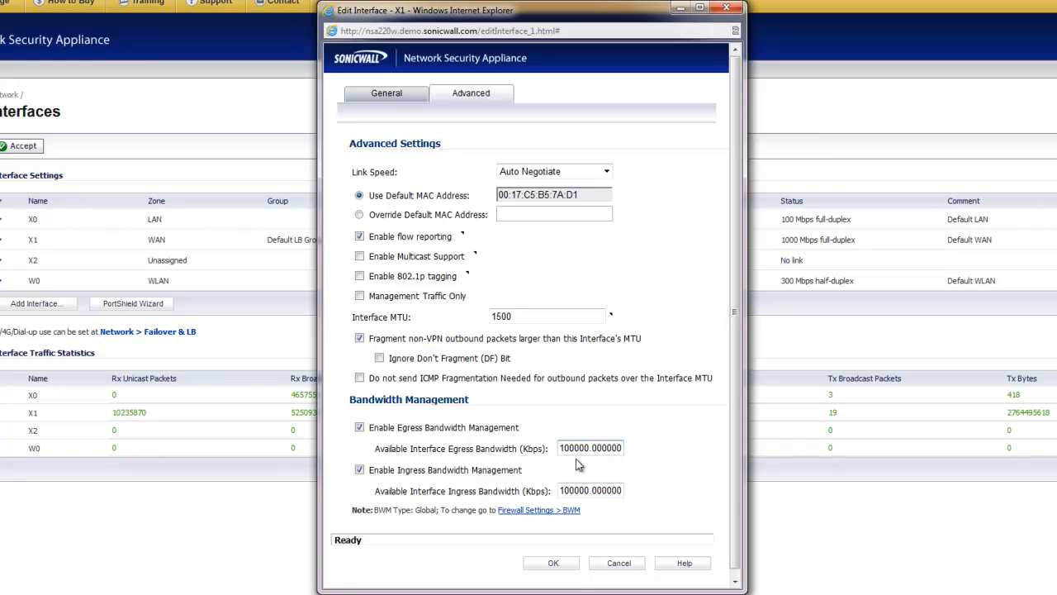
left_click_drag(522, 447, 545, 449)
left_click(633, 448)
mouse_move(591, 447)
left_click(560, 448)
key("ctrl+a")
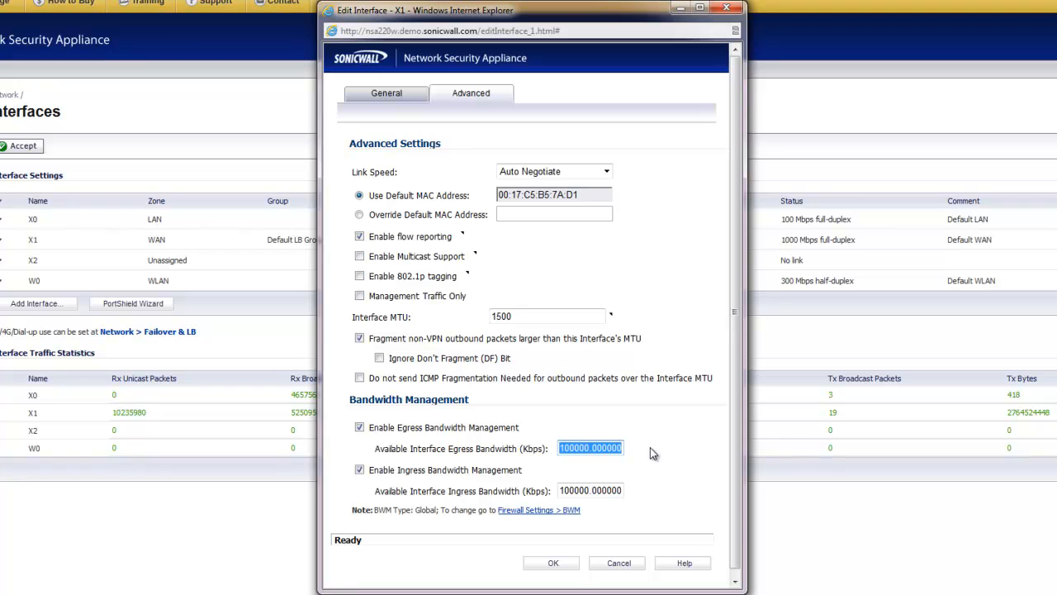
Set the available interface egress bandwidth of X1 to 10000 Kbps
left_click(591, 449)
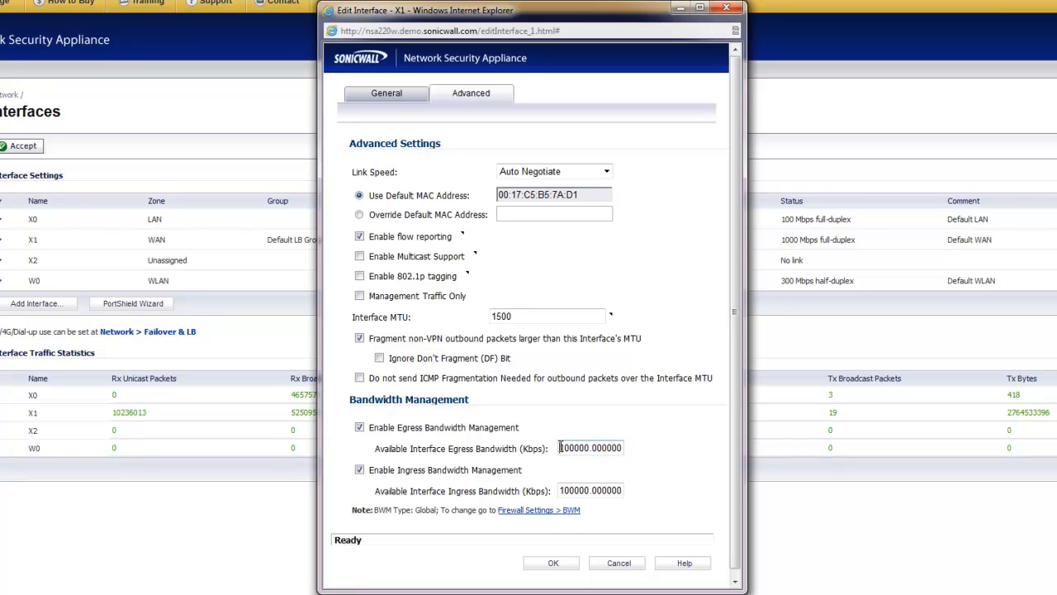
left_click_drag(561, 448, 678, 474)
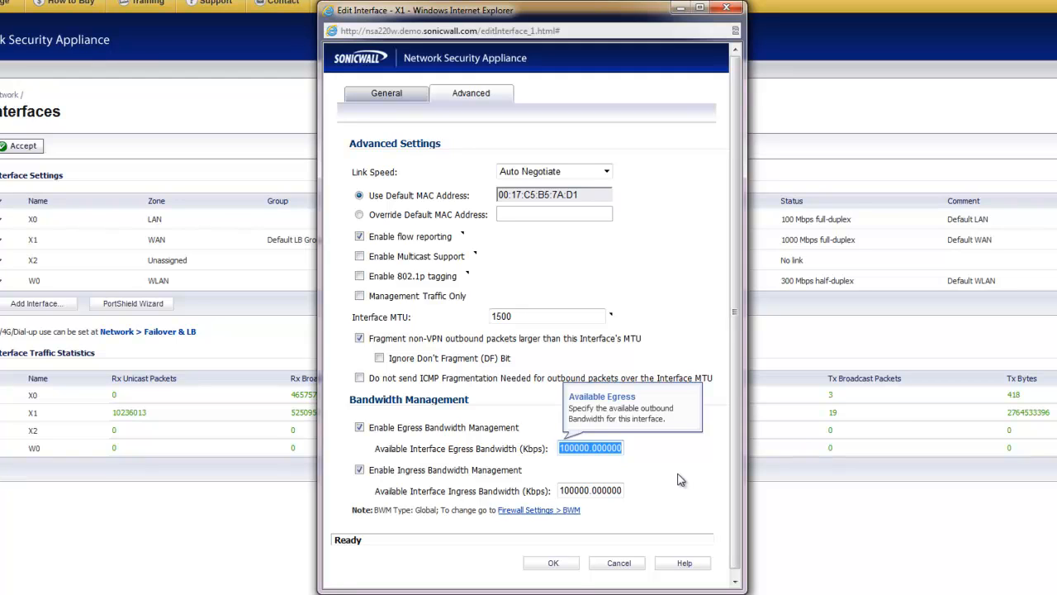
key("BackSpace")
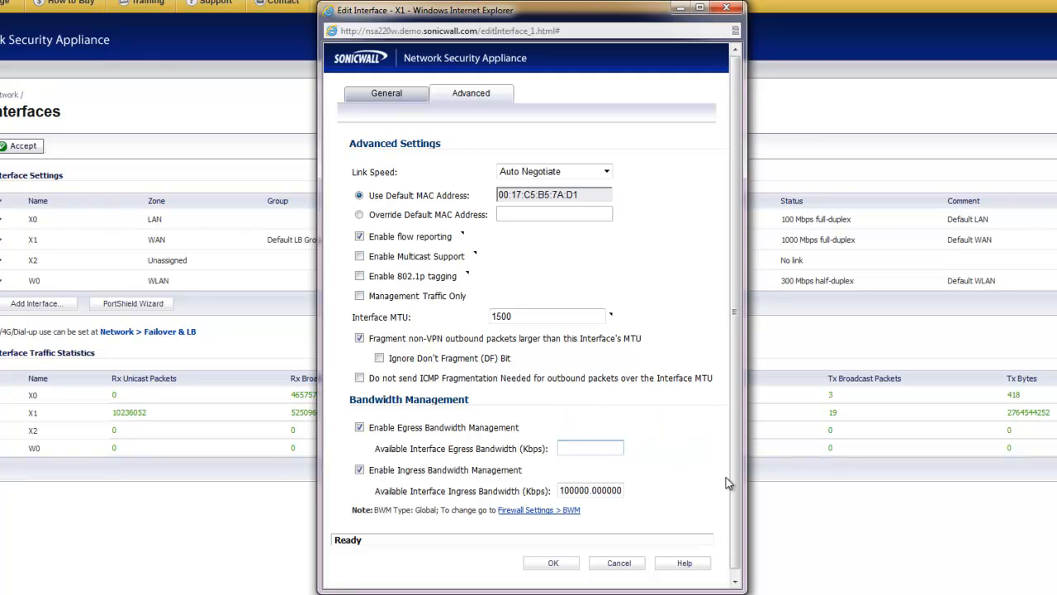
type("100000")
key("BackSpace")
Set the available egress bandwidth of X1 to 3000 Kbps and the available ingress bandwidth to 10000 Kbps
left_click(609, 490)
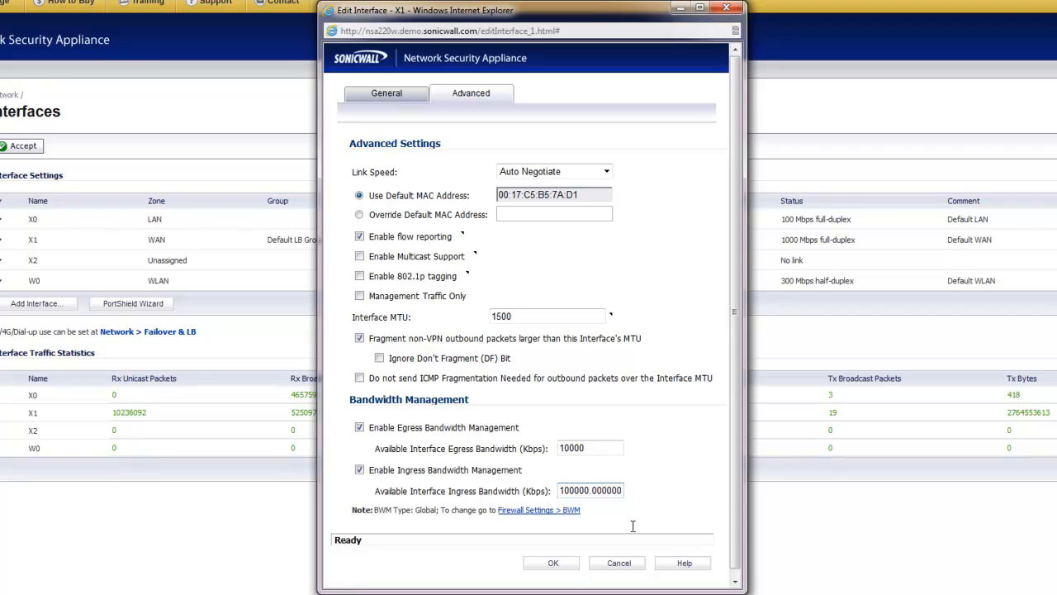
key("ctrl+a")
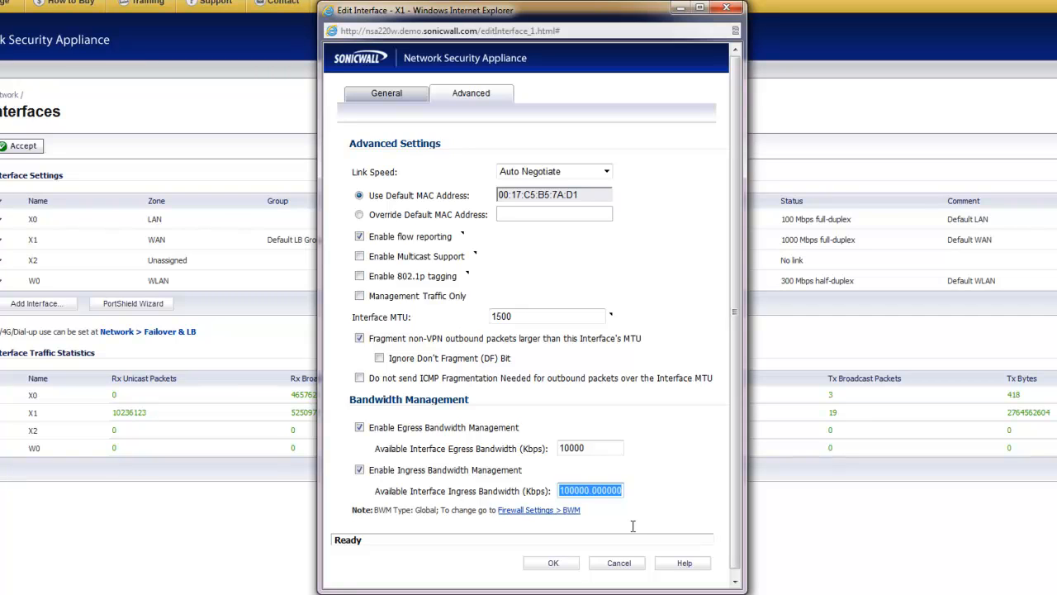
double_click(567, 448)
type("3000")
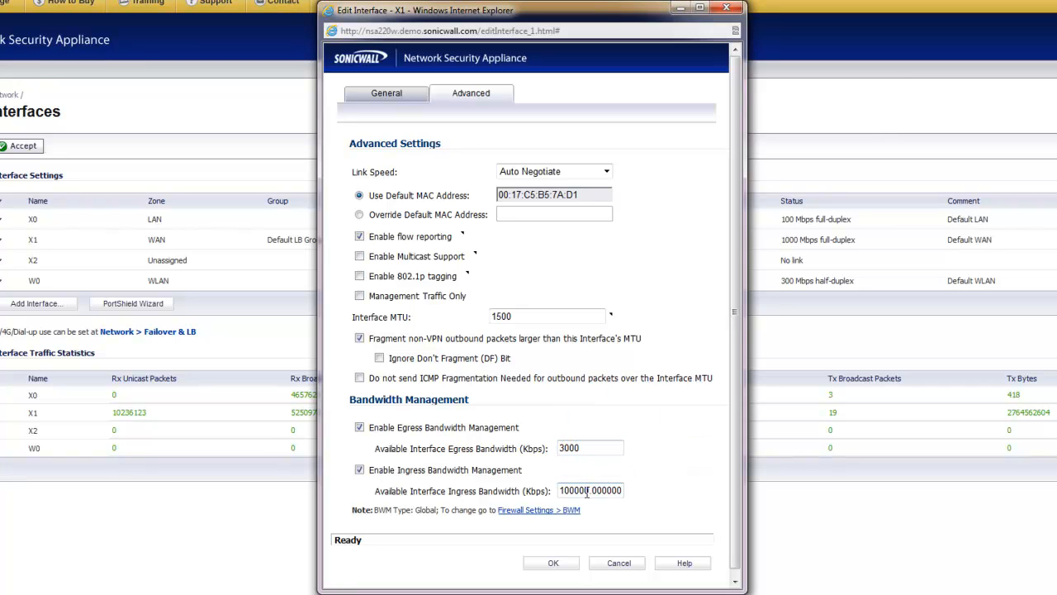
double_click(619, 490)
key("BackSpace")
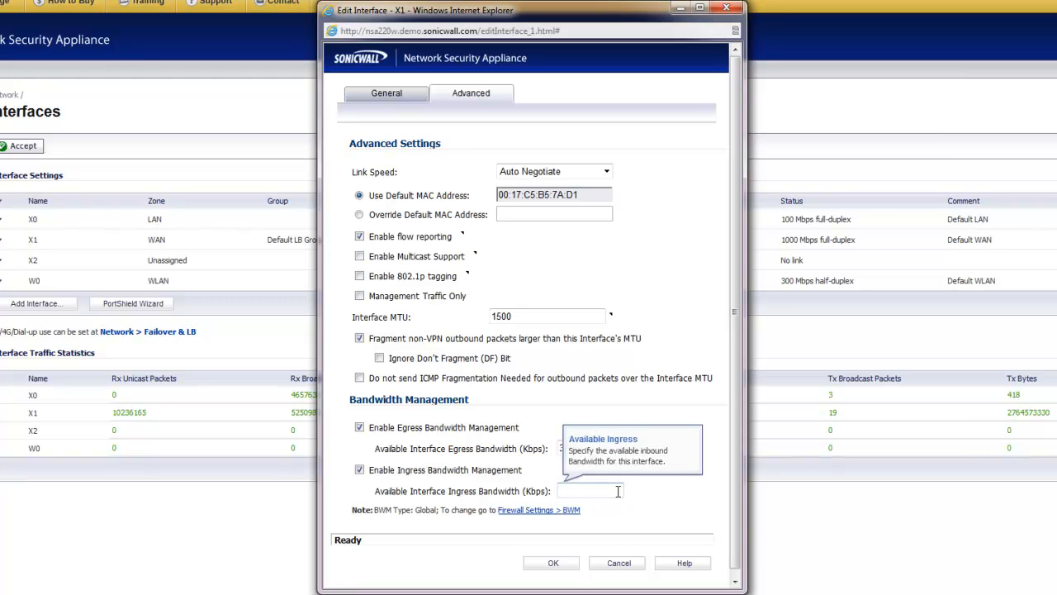
type("10000")
Review the egress and ingress bandwidth values of X1, and close the interface settings without saving
double_click(596, 447)
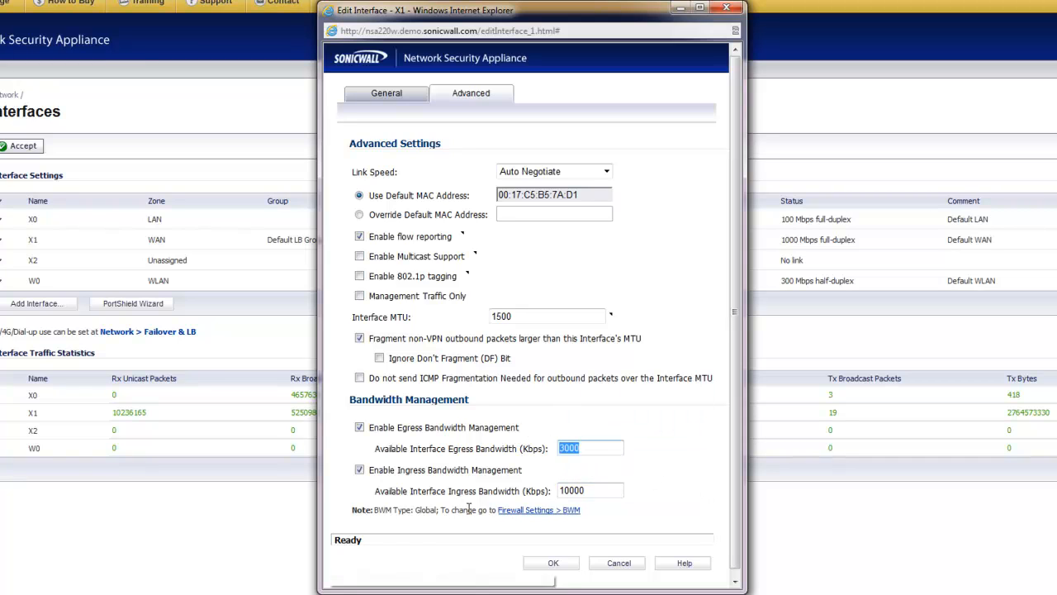
left_click_drag(452, 491, 525, 496)
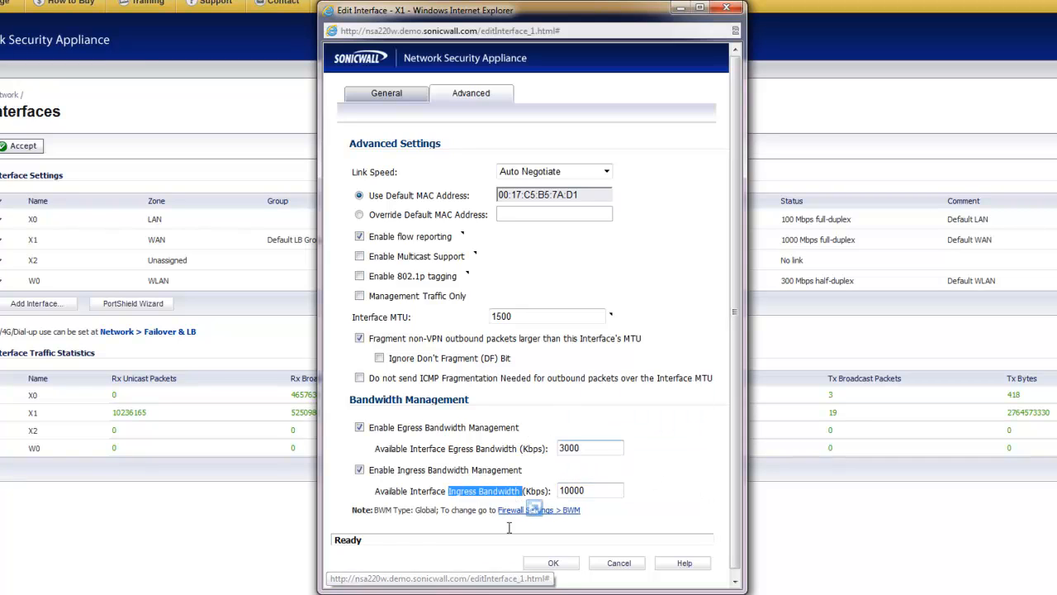
double_click(585, 488)
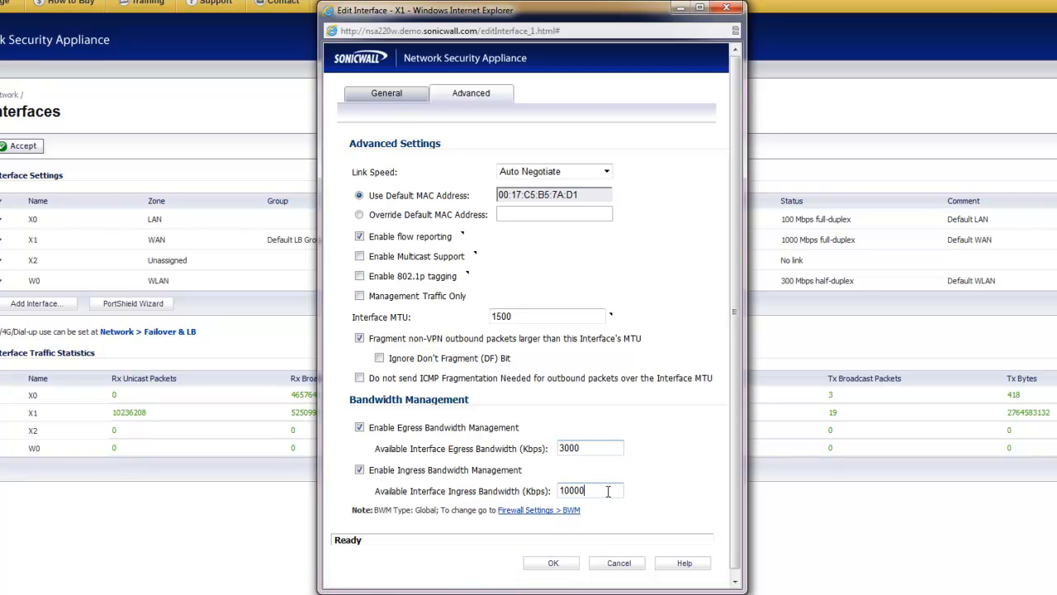
left_click_drag(594, 448, 544, 460)
left_click(665, 489)
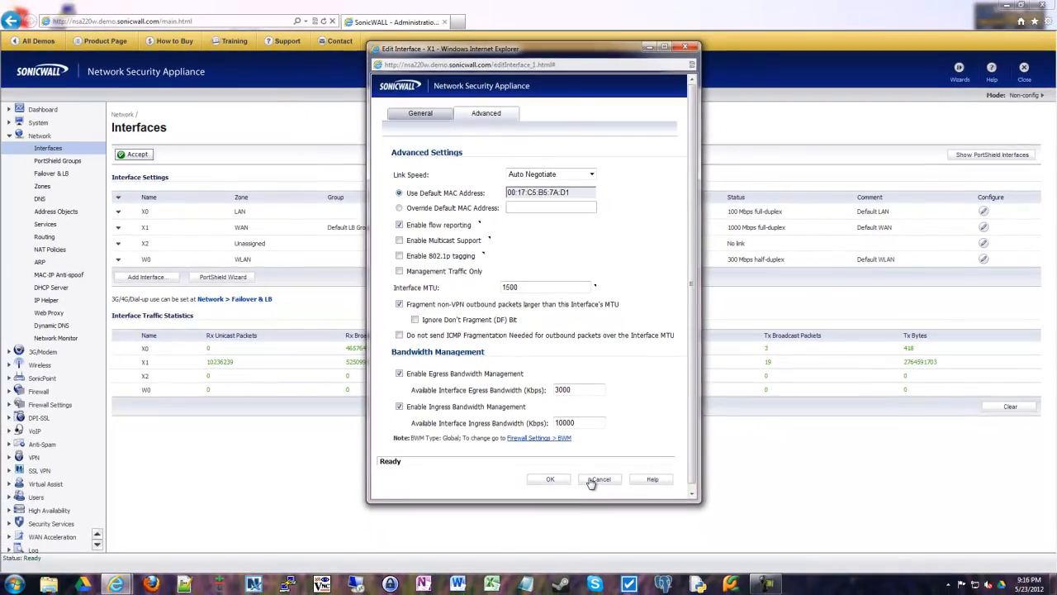
left_click(618, 563)
Open the BWM page of the firewall settings and examine the guaranteed and maximum bandwidth shares of the High, Medium and Low priorities
left_click(58, 405)
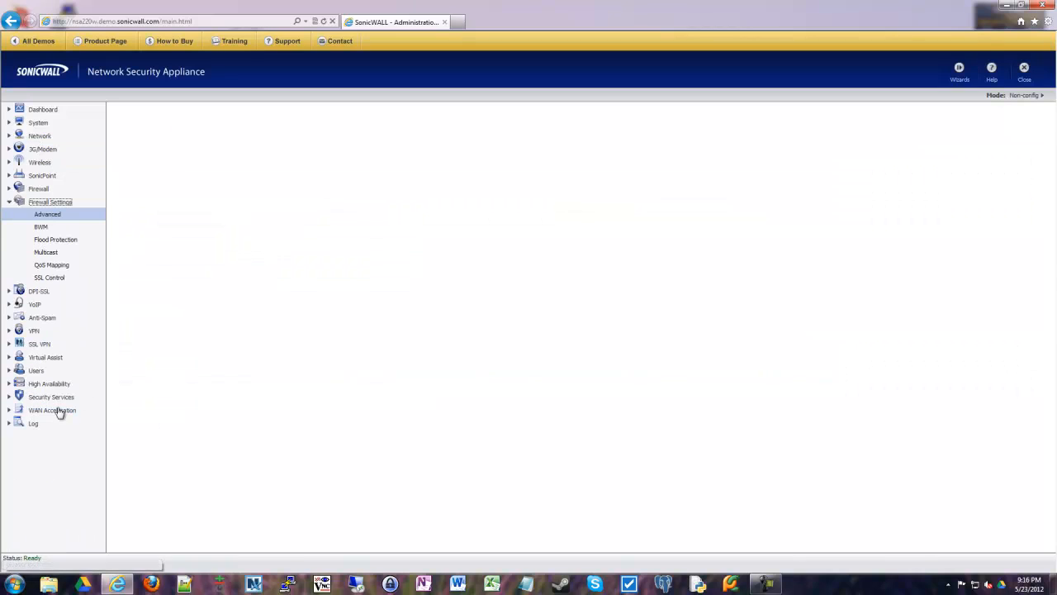
left_click(42, 228)
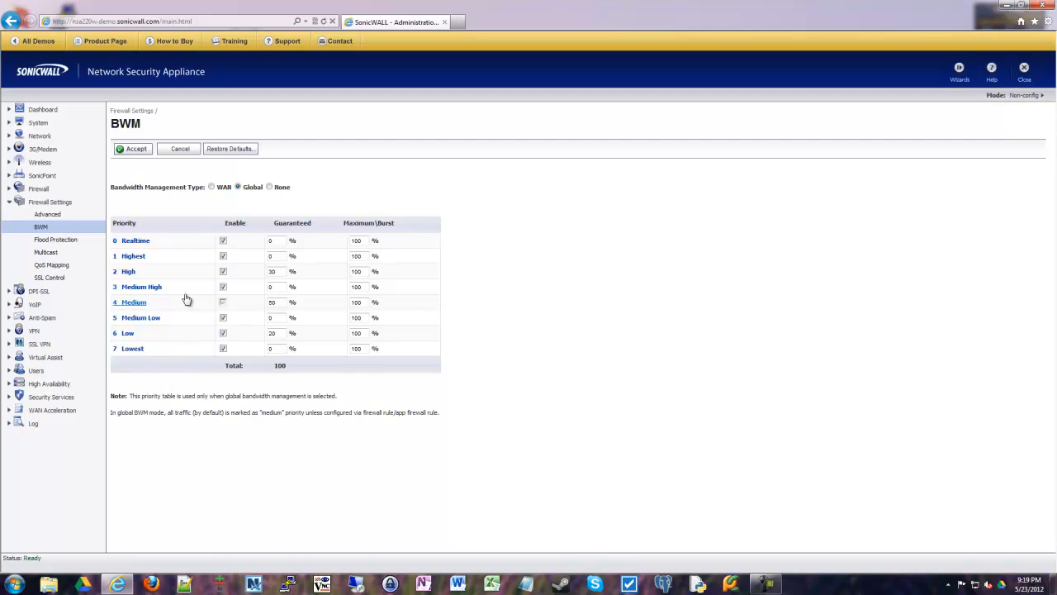
double_click(272, 271)
left_click_drag(155, 304, 119, 301)
left_click_drag(282, 333, 245, 334)
double_click(270, 302)
double_click(271, 271)
left_click(482, 332)
left_click_drag(280, 333, 248, 335)
left_click_drag(279, 301, 253, 304)
left_click(278, 270)
left_click_drag(278, 271, 259, 273)
left_click_drag(170, 337, 132, 338)
left_click_drag(280, 332, 200, 334)
key("Tab")
left_click(284, 332)
left_click_drag(365, 333, 338, 335)
left_click_drag(160, 303, 95, 302)
left_click_drag(152, 276, 80, 273)
double_click(272, 303)
double_click(356, 333)
left_click(221, 398)
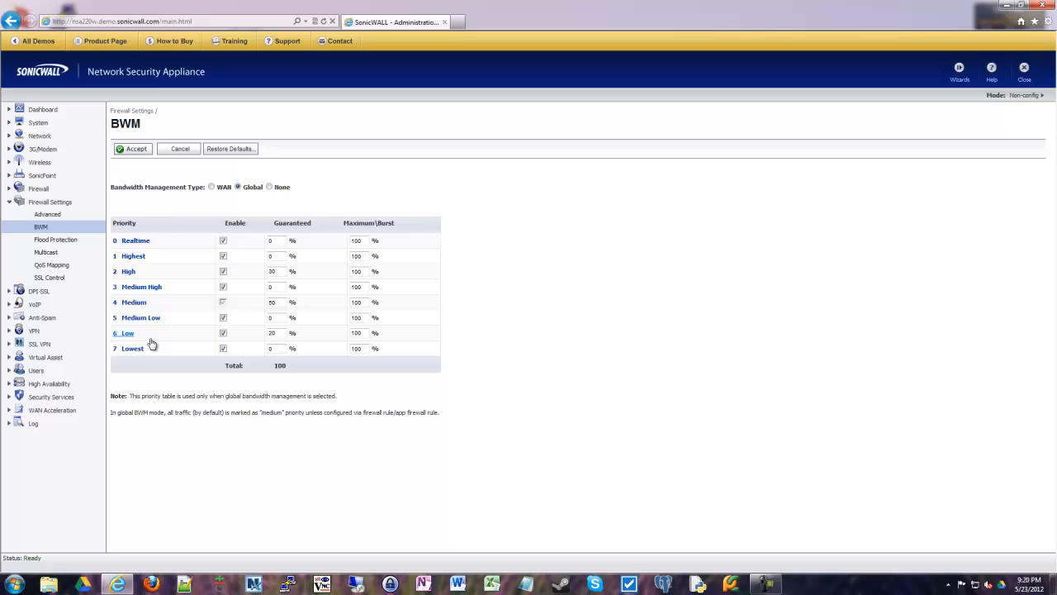
Set the guaranteed bandwidth of the Highest priority to 10%
double_click(271, 256)
type("10")
left_click(274, 347)
left_click(279, 333)
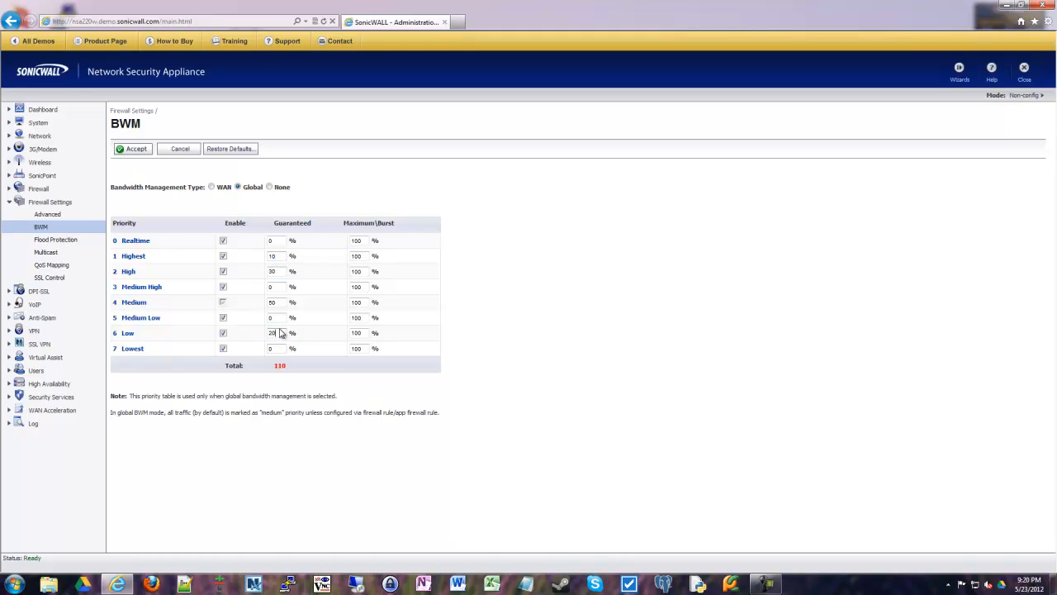
double_click(273, 256)
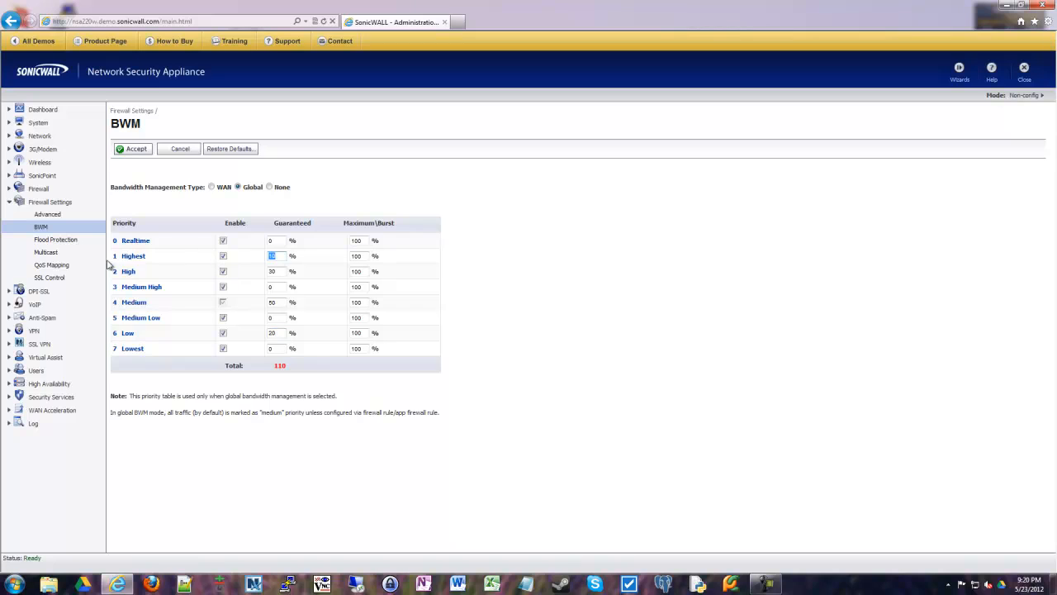
left_click(283, 257)
Set the guaranteed bandwidth of the Medium priority to 40%, and reload the BWM page without accepting the changes
left_click_drag(289, 369, 256, 372)
left_click(302, 391)
left_click_drag(279, 306, 253, 304)
type("40")
left_click(308, 376)
left_click(41, 230)
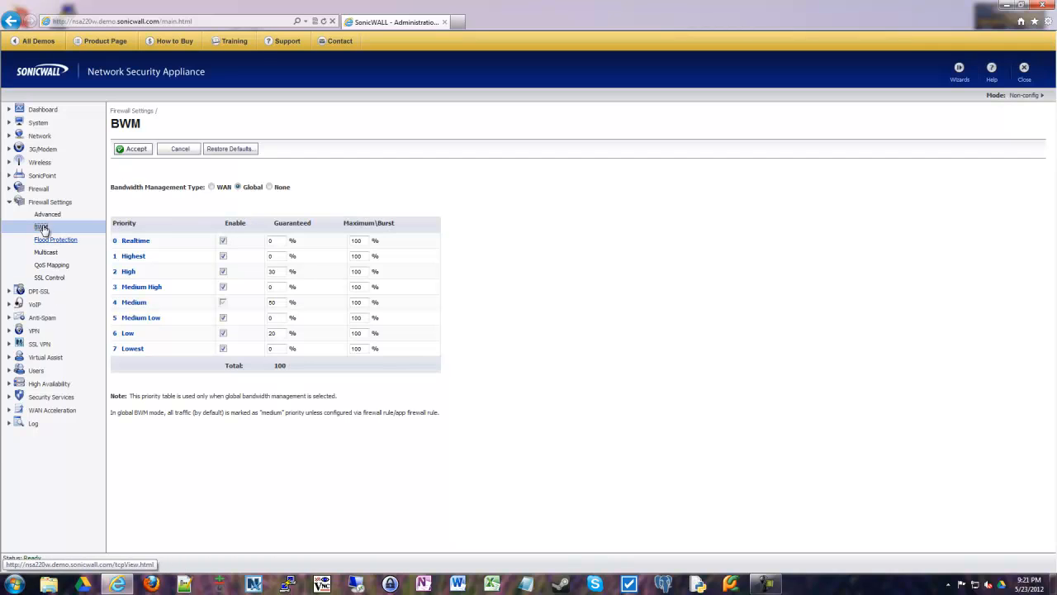
Open the firewall access rules and examine the second LAN to MULTICAST rule and the remaining rules down to the end of the list
left_click(38, 189)
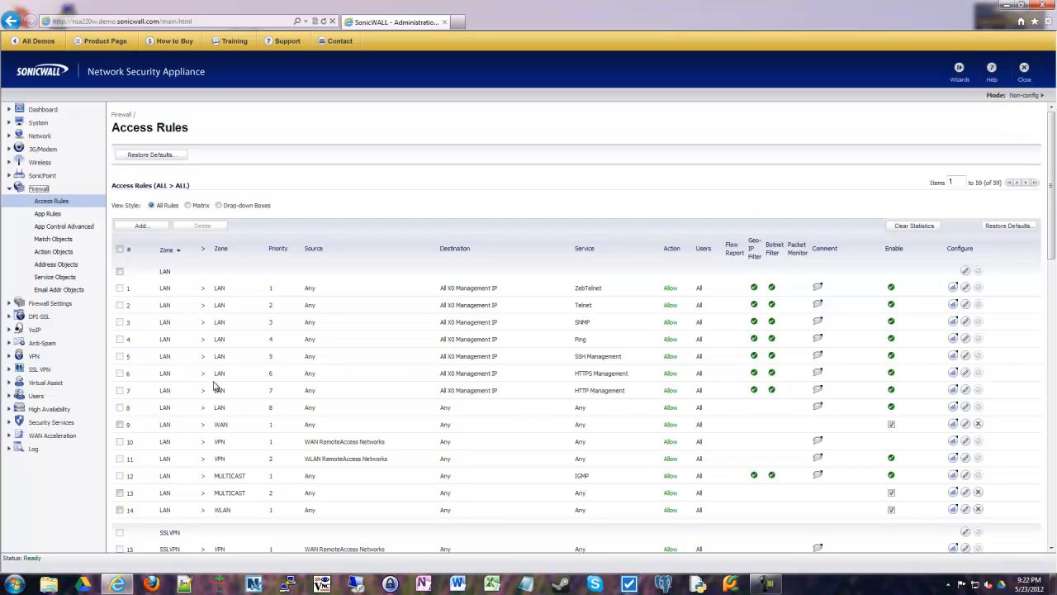
left_click_drag(161, 493, 661, 493)
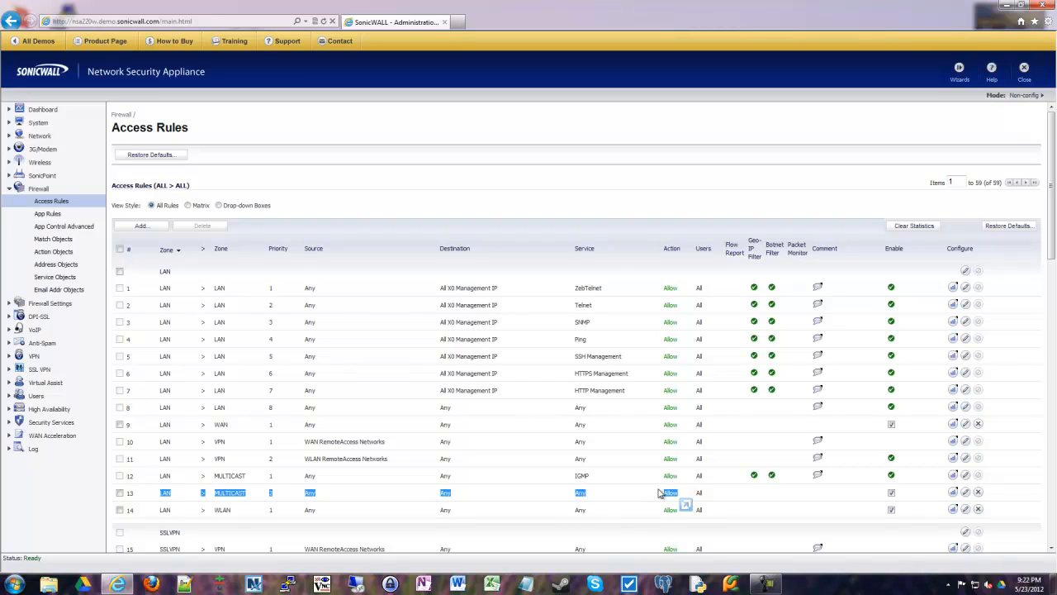
left_click(249, 495)
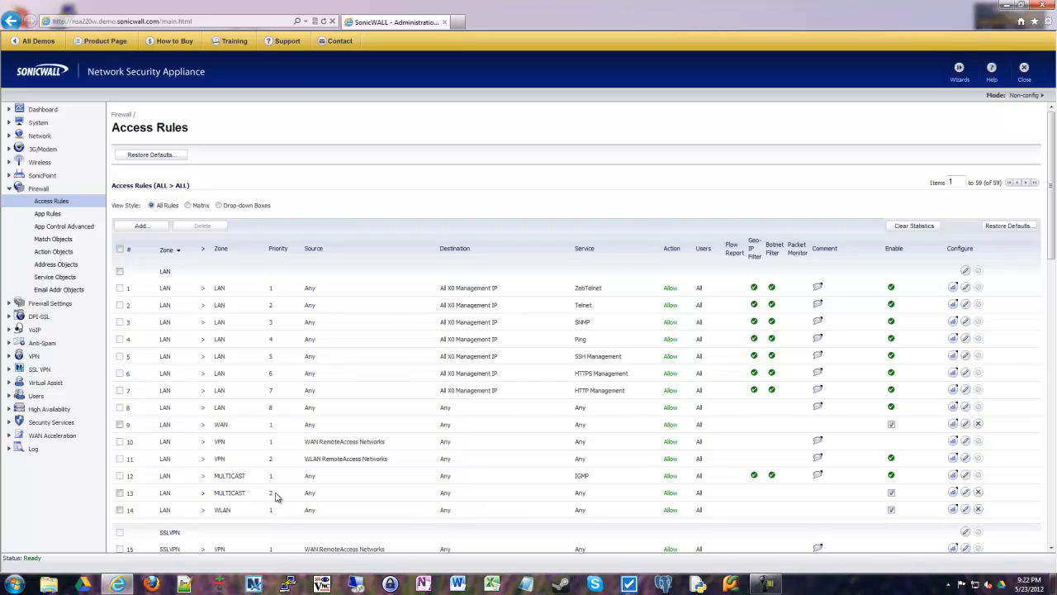
left_click_drag(164, 496, 616, 496)
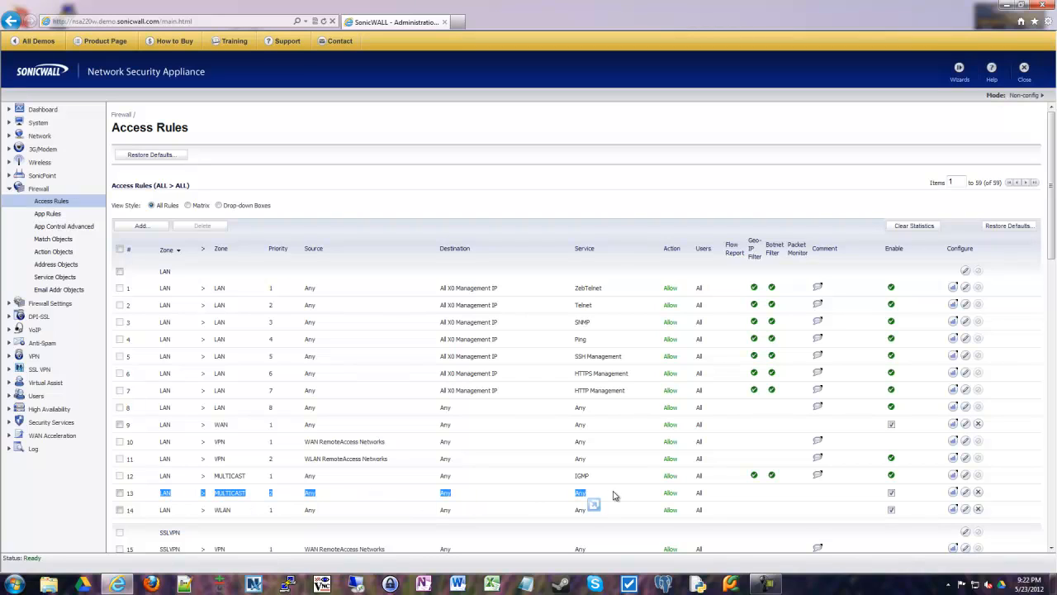
left_click(776, 501)
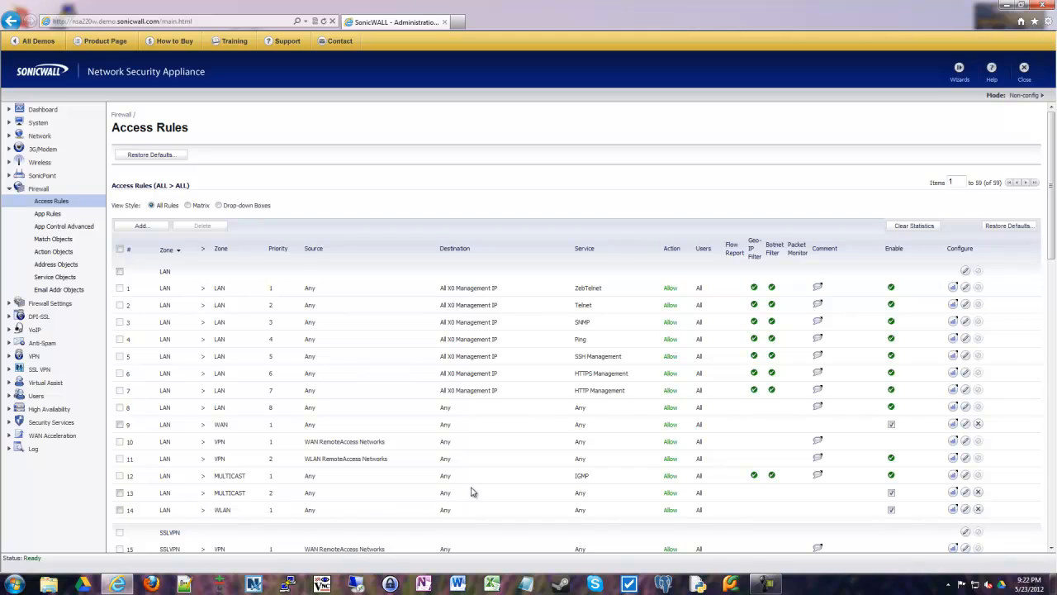
scroll(473, 489, "down", 5)
scroll(473, 487, "down", 6)
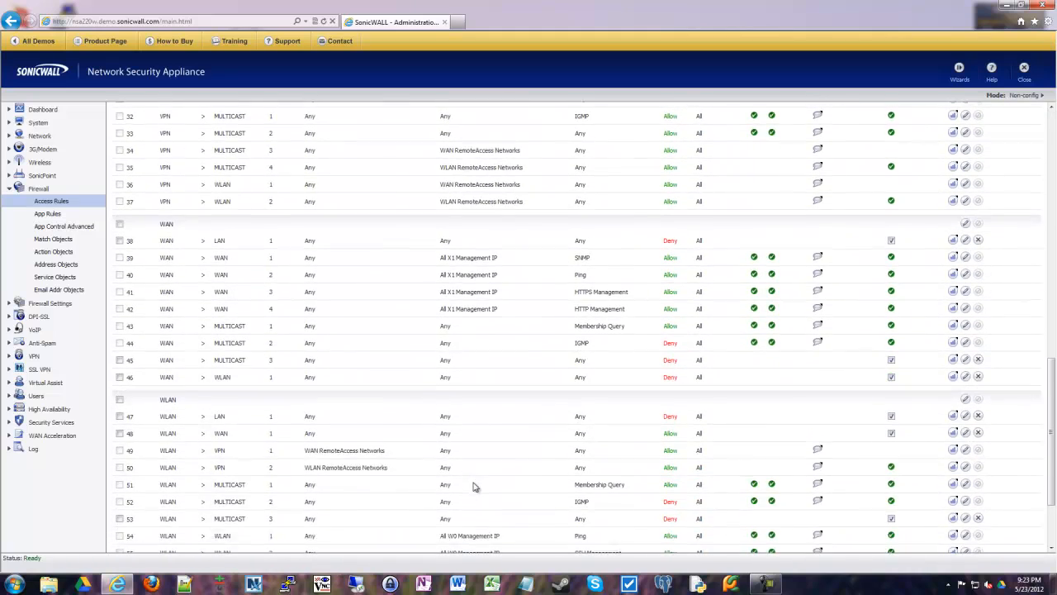
scroll(473, 488, "down", 2)
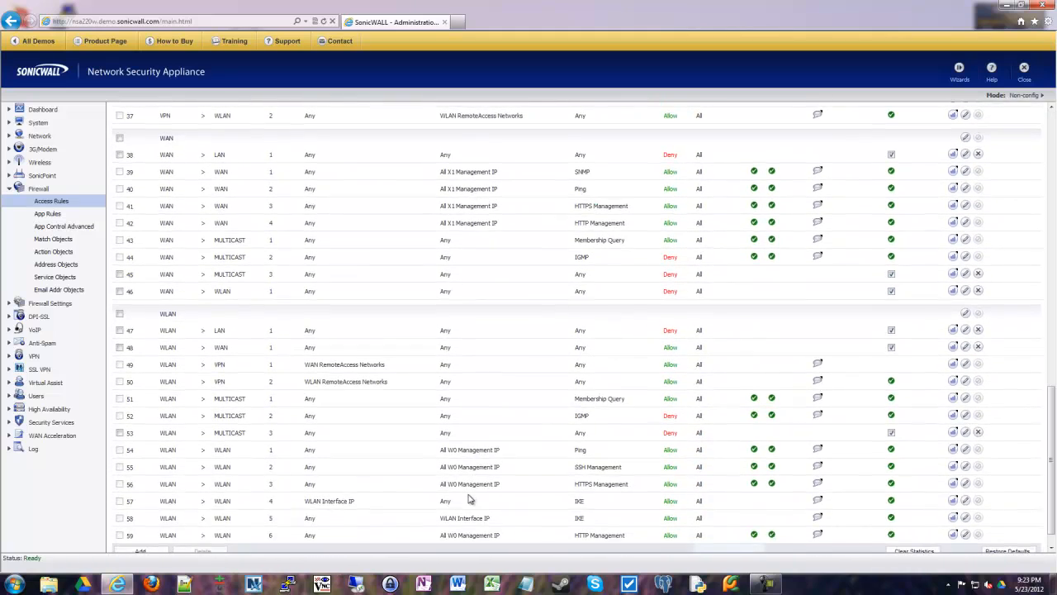
scroll(469, 499, "down", 1)
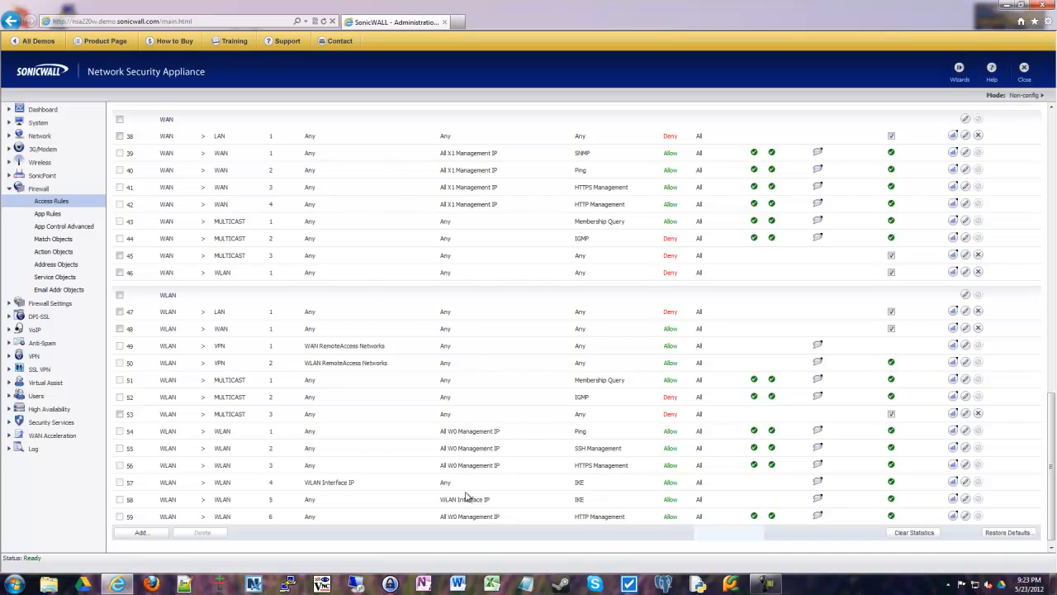
Examine the WAN to WAN access rule for HTTPS Management, including its destination, service and action
scroll(466, 496, "up", 7)
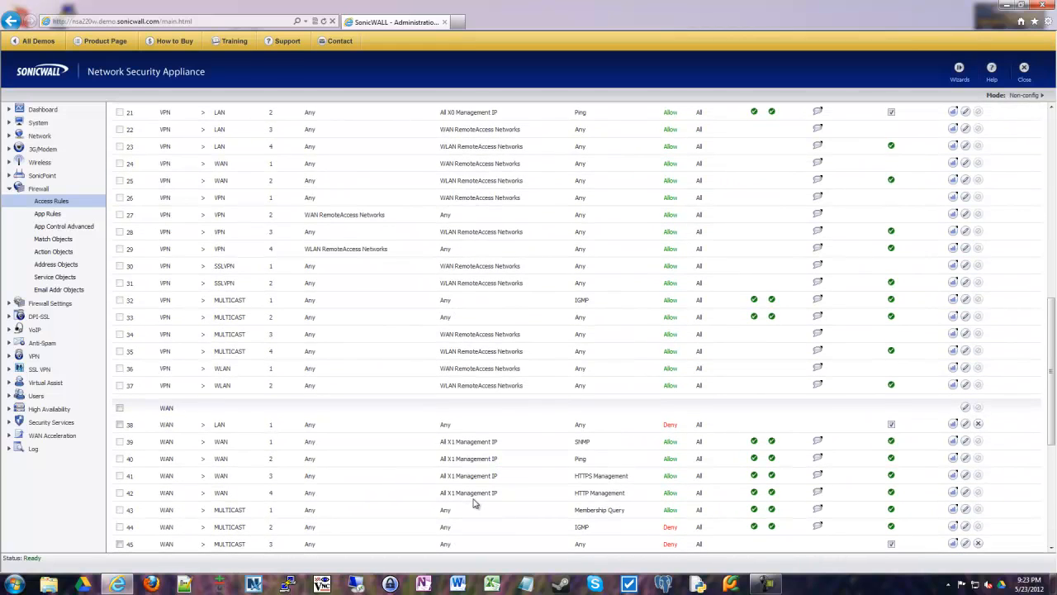
scroll(473, 502, "down", 1)
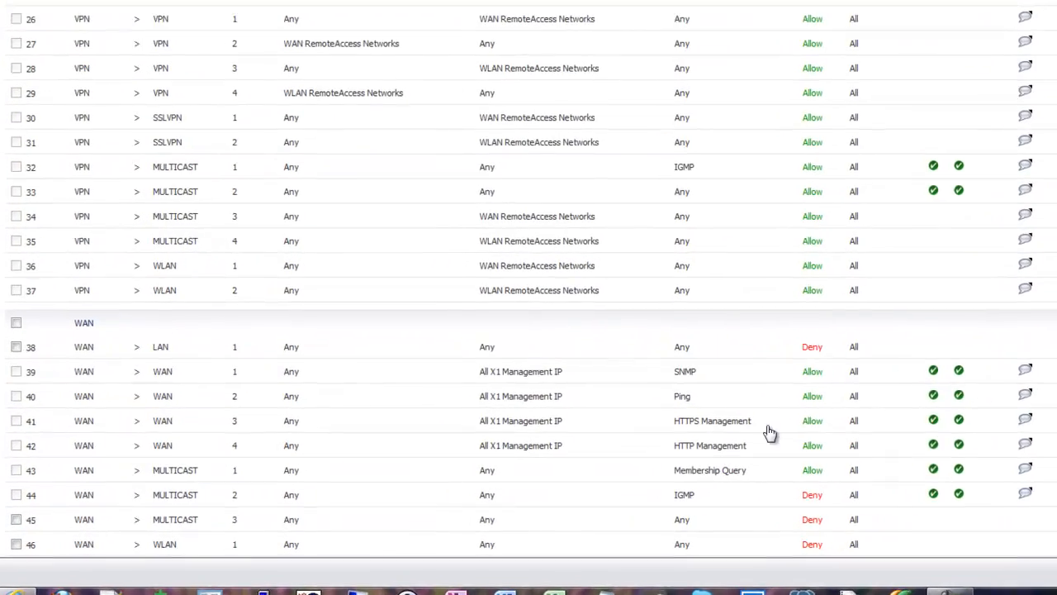
left_click_drag(61, 423, 175, 427)
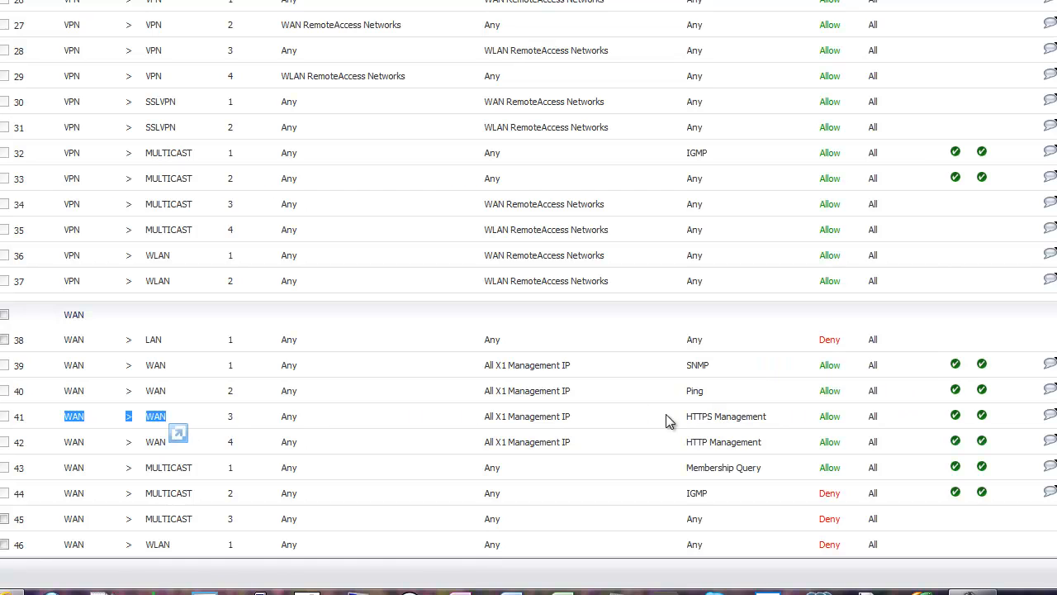
left_click_drag(685, 416, 768, 417)
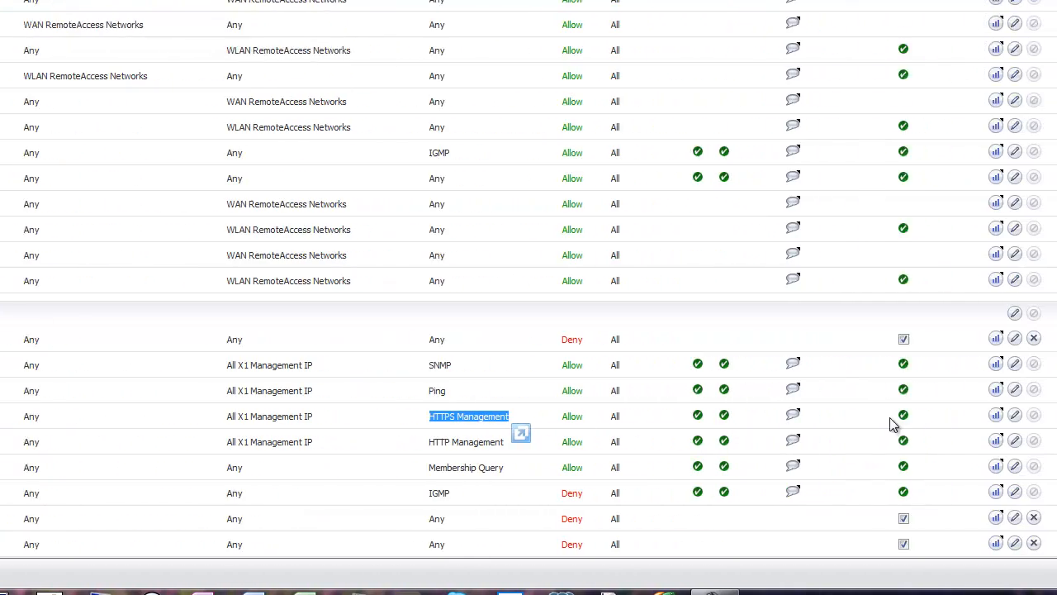
left_click_drag(784, 424, 849, 423)
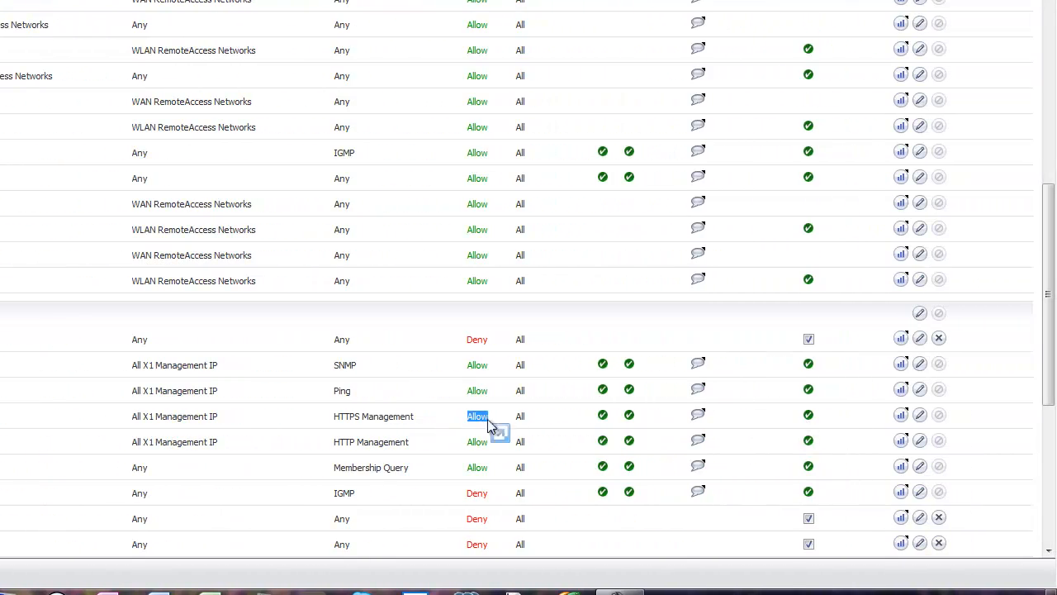
left_click_drag(128, 417, 218, 419)
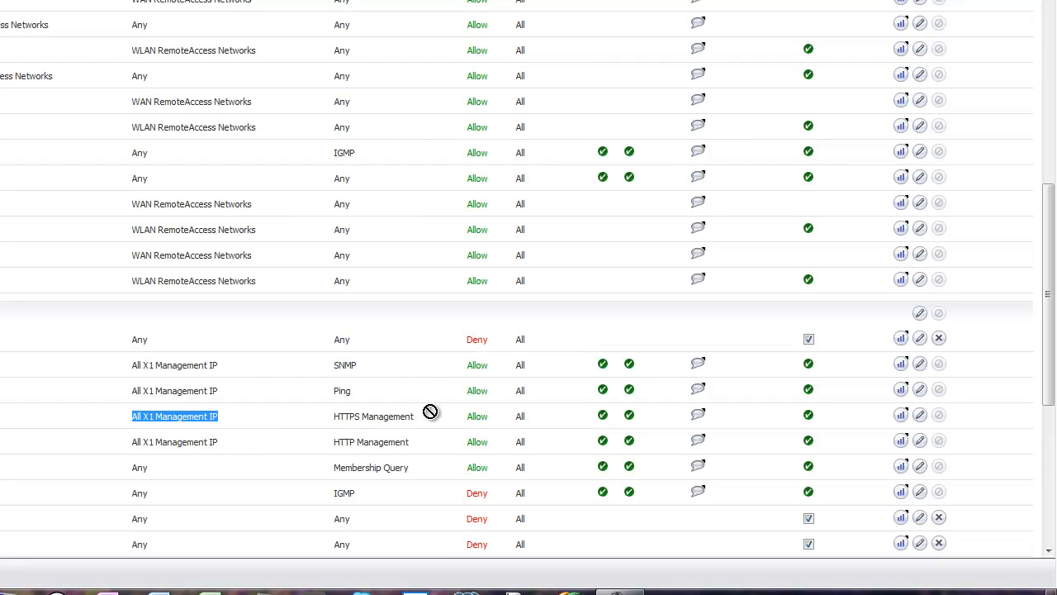
left_click_drag(430, 413, 327, 419)
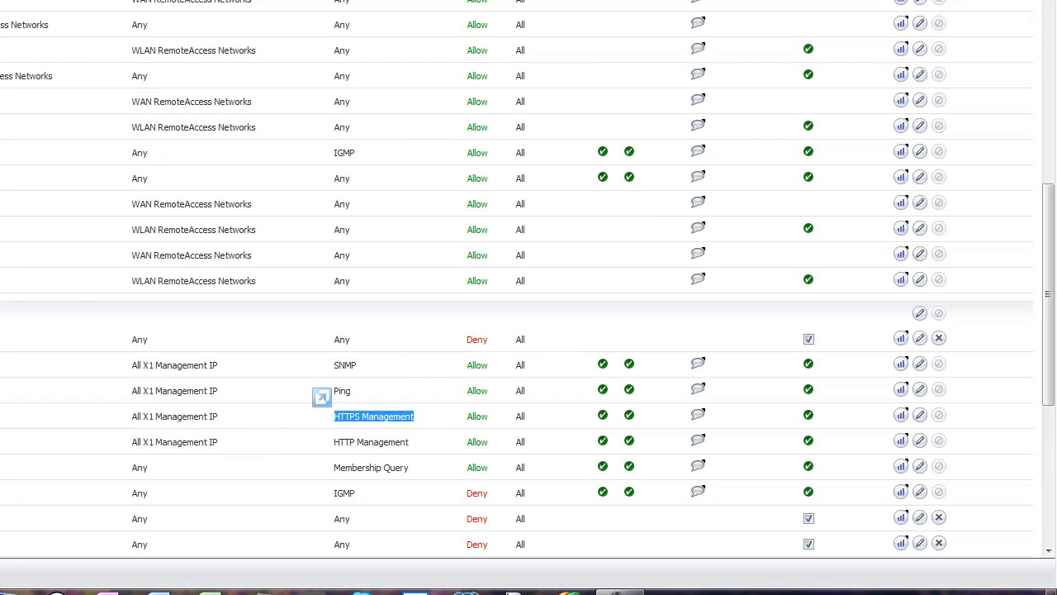
left_click_drag(504, 424, 455, 424)
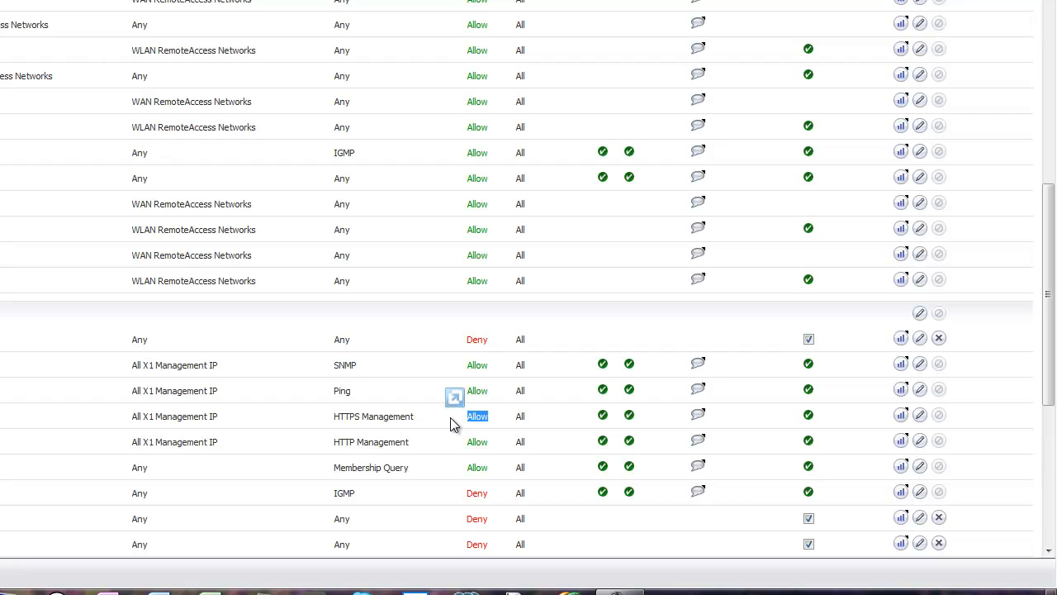
left_click(571, 418)
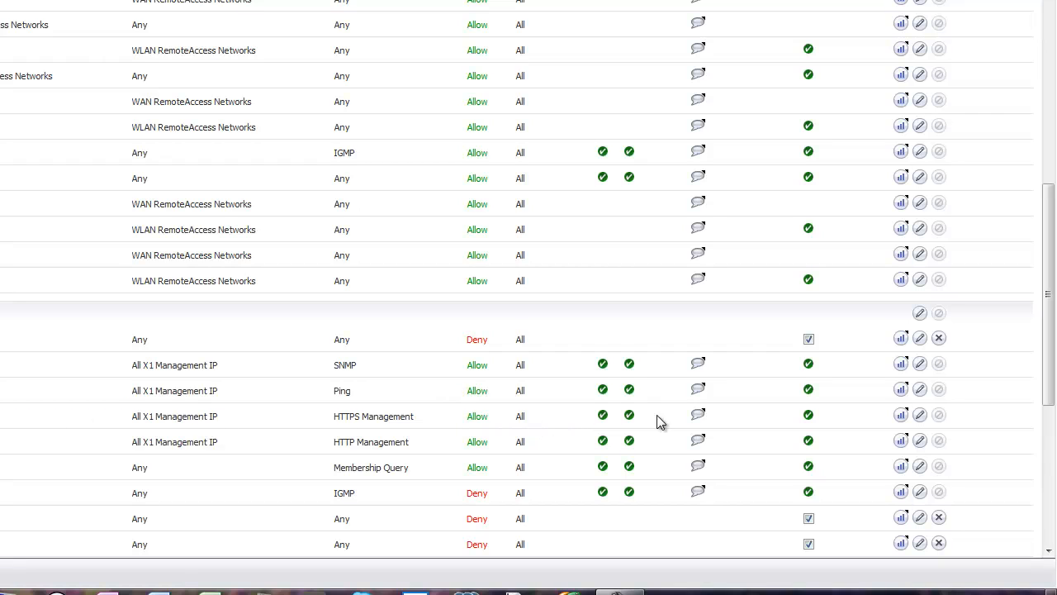
Open the WAN to WAN HTTPS Management rule for editing, view its Ethernet bandwidth management settings, and cancel the edit
mouse_move(901, 423)
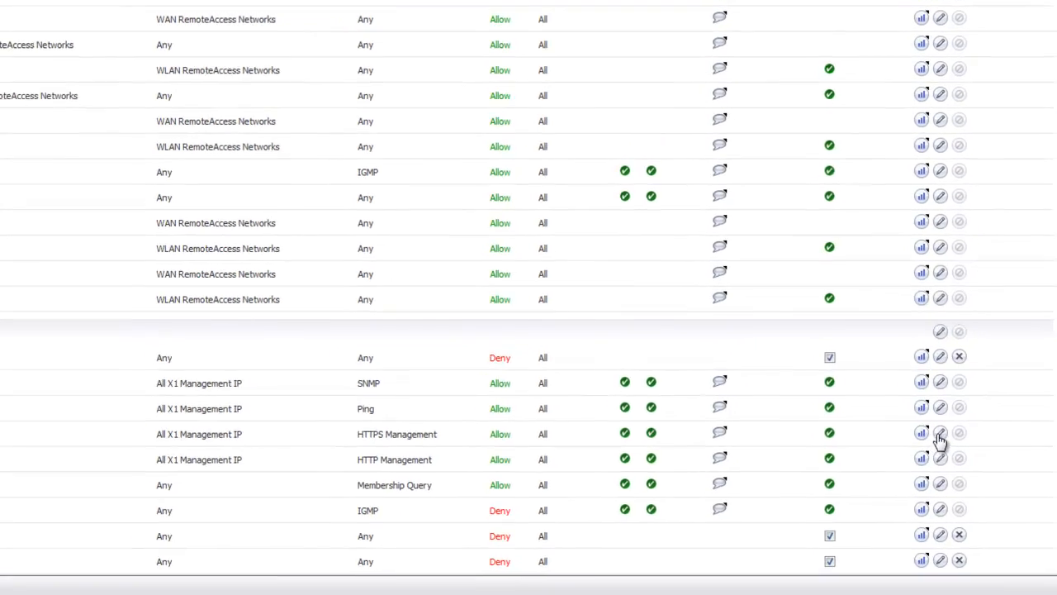
left_click(1048, 528)
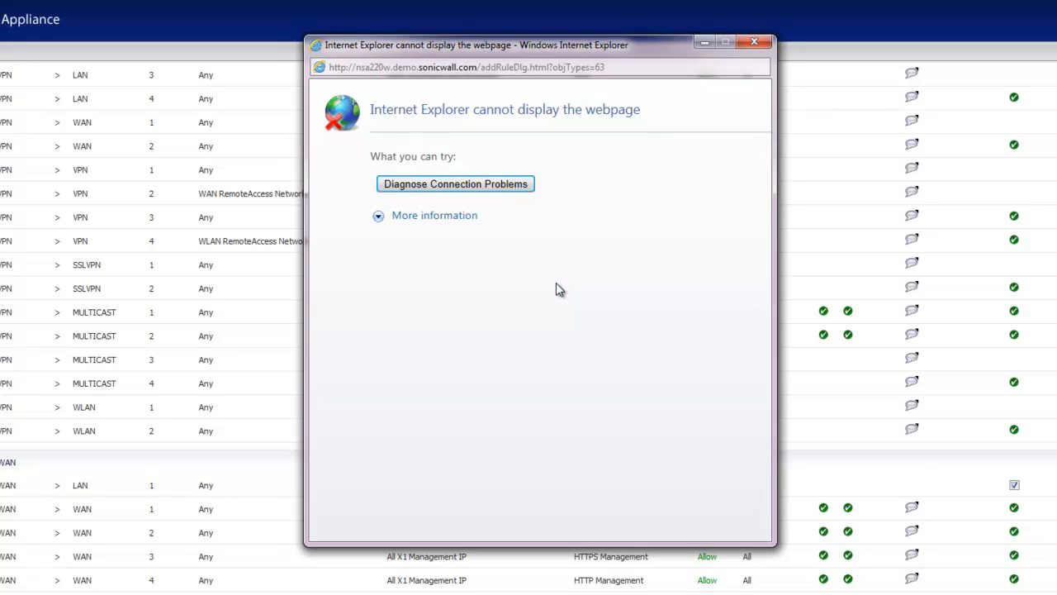
key("F5")
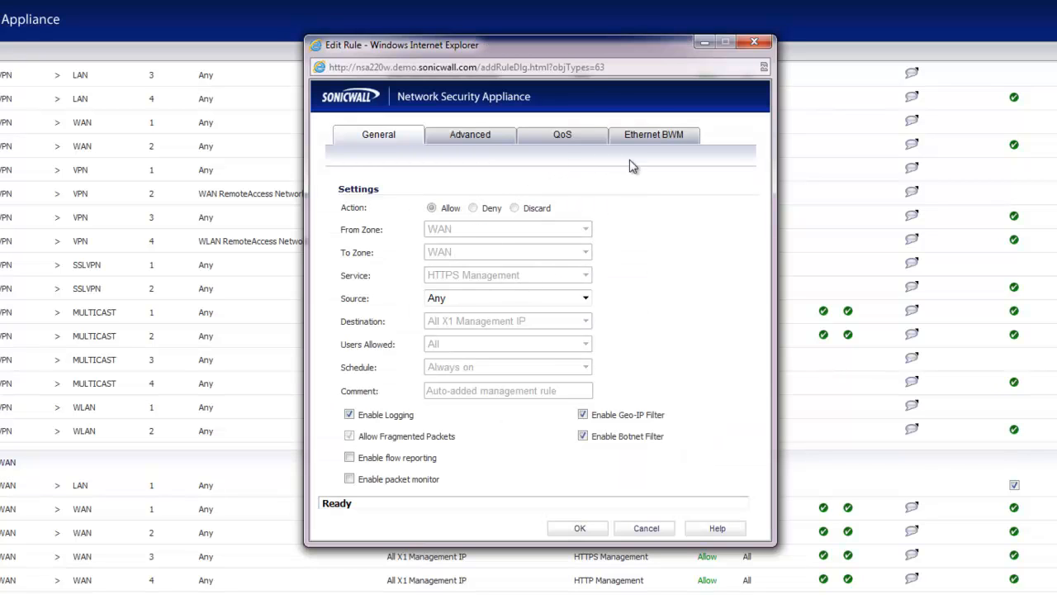
left_click_drag(551, 48, 546, 86)
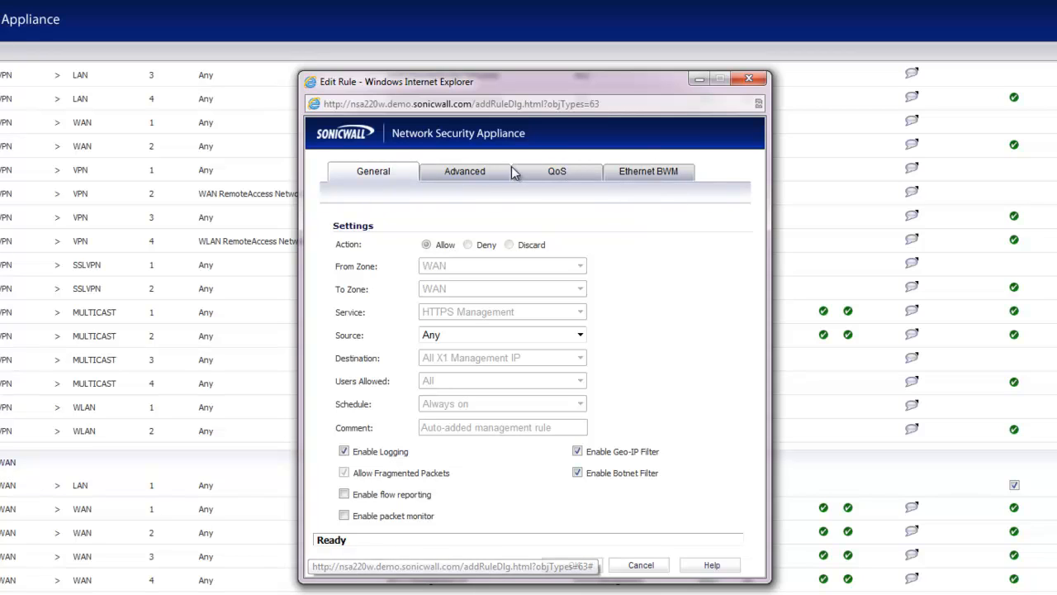
left_click(632, 175)
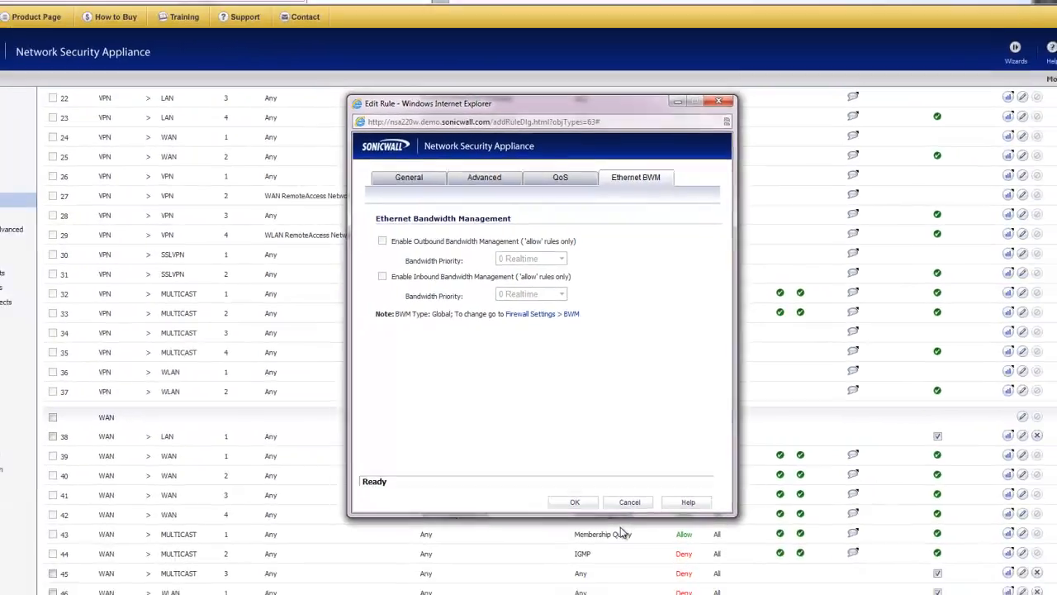
left_click(640, 566)
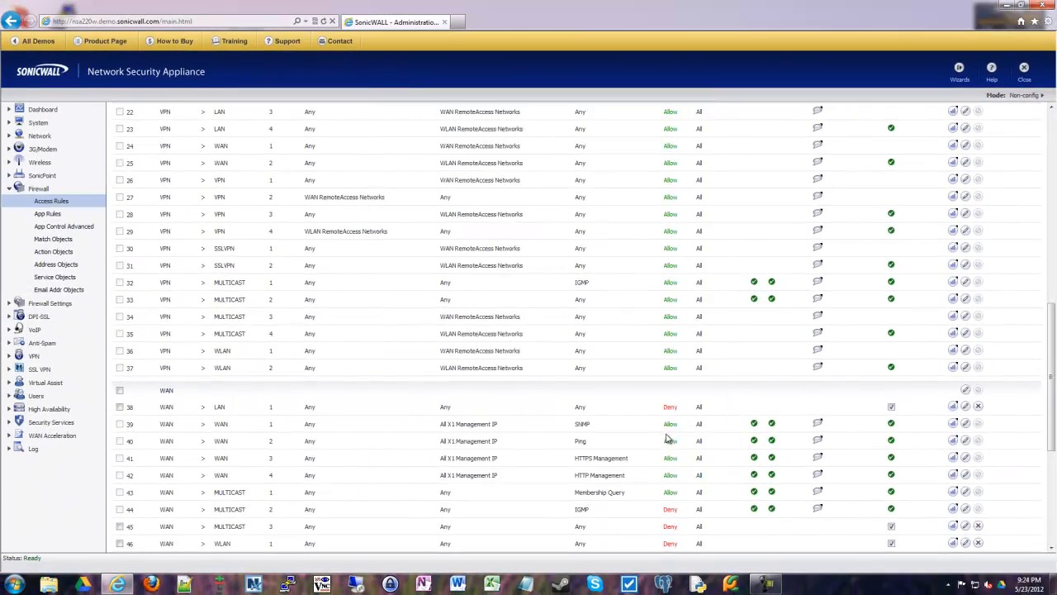
Open the second LAN to MULTICAST rule for editing and enable both outbound and inbound Ethernet bandwidth management
scroll(667, 438, "up", 5)
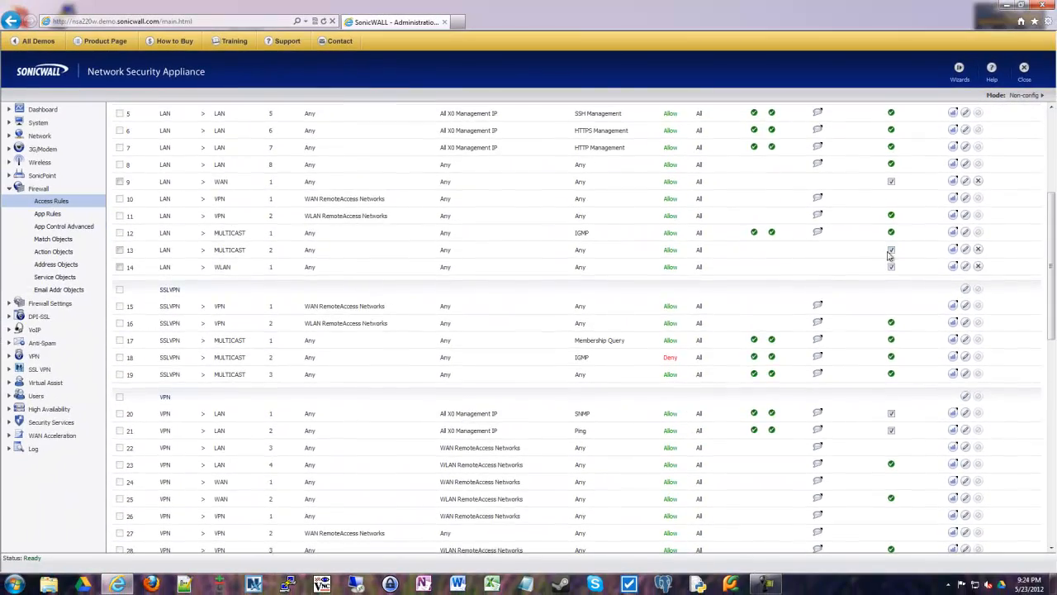
left_click(965, 252)
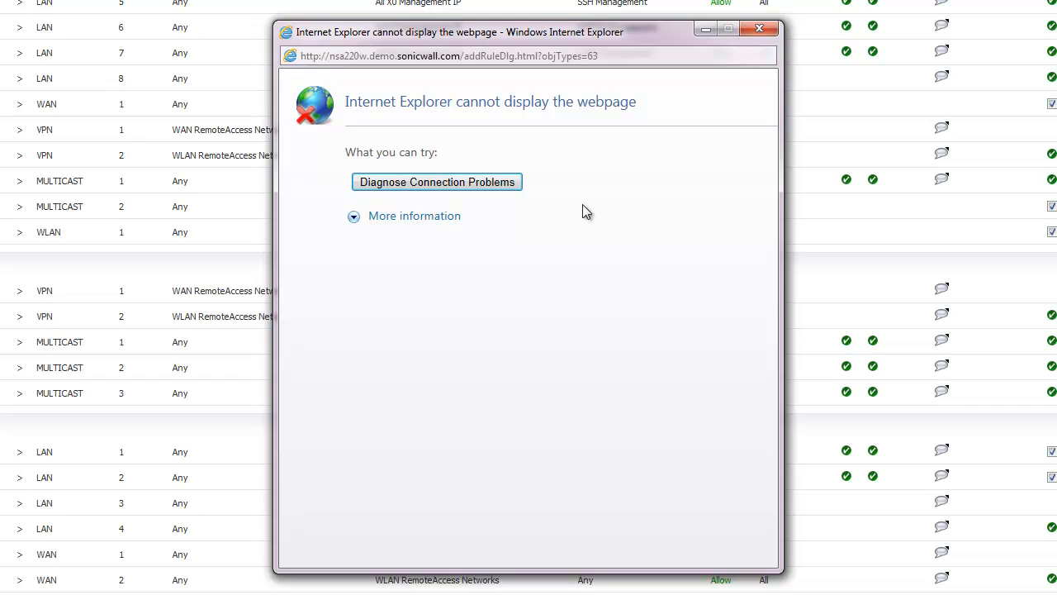
left_click(649, 132)
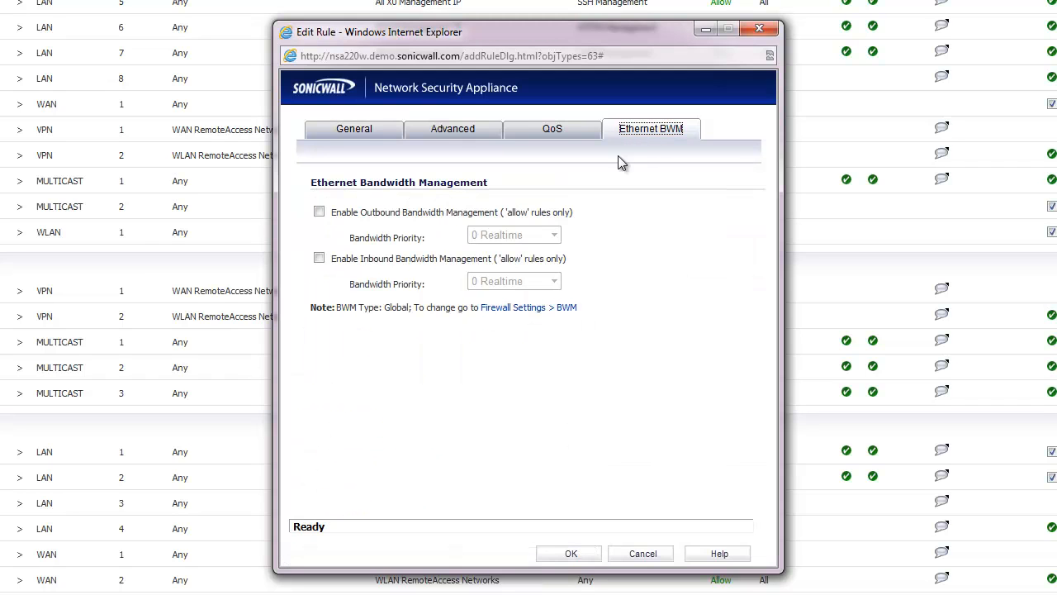
left_click(321, 213)
left_click(319, 259)
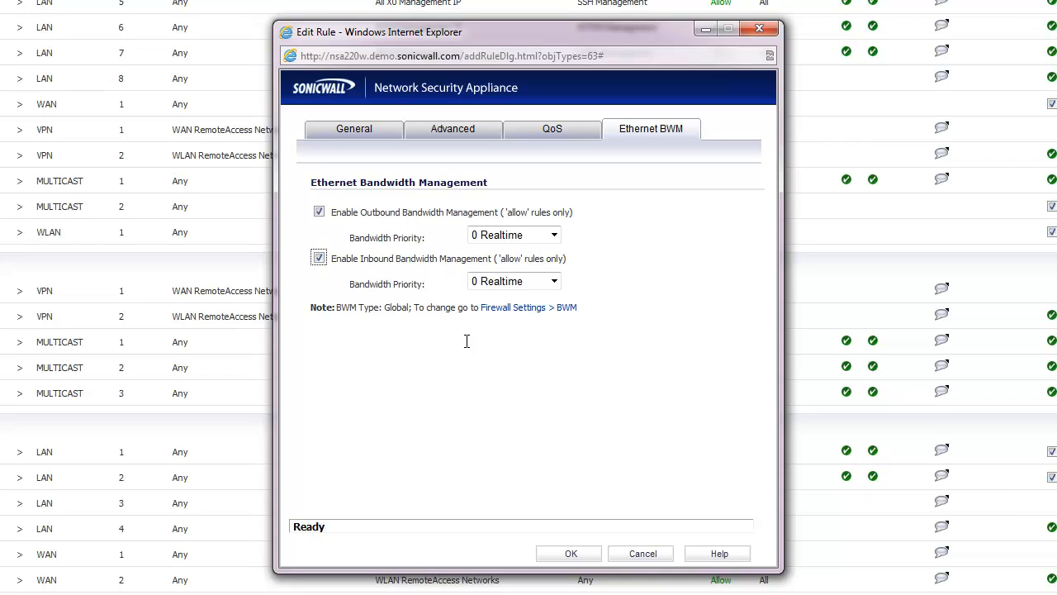
Set the rule's outbound bandwidth priority to 4 Medium and its inbound bandwidth priority to 6 Low
left_click(504, 236)
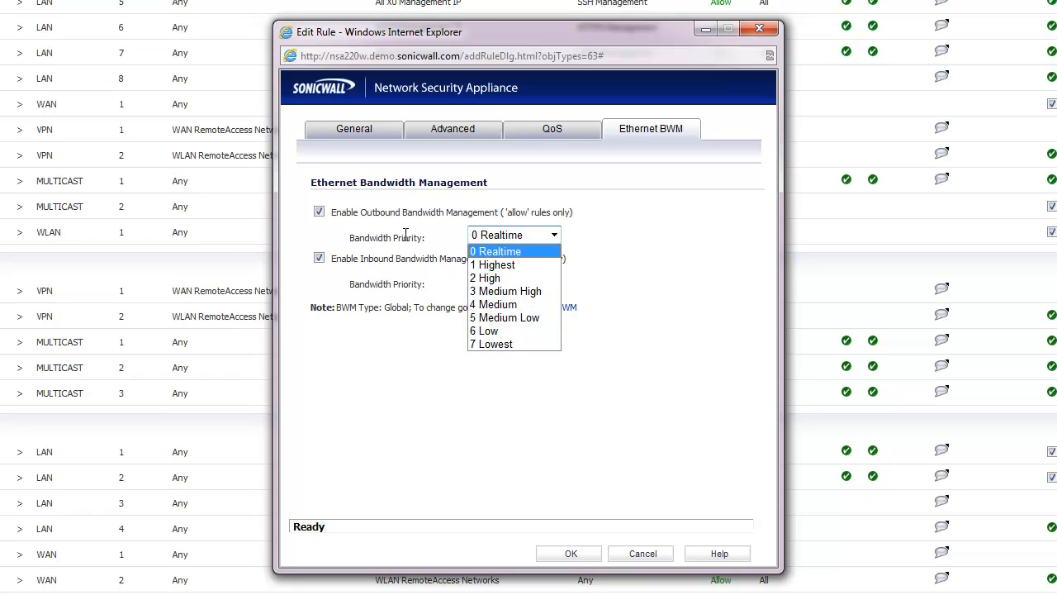
left_click(522, 237)
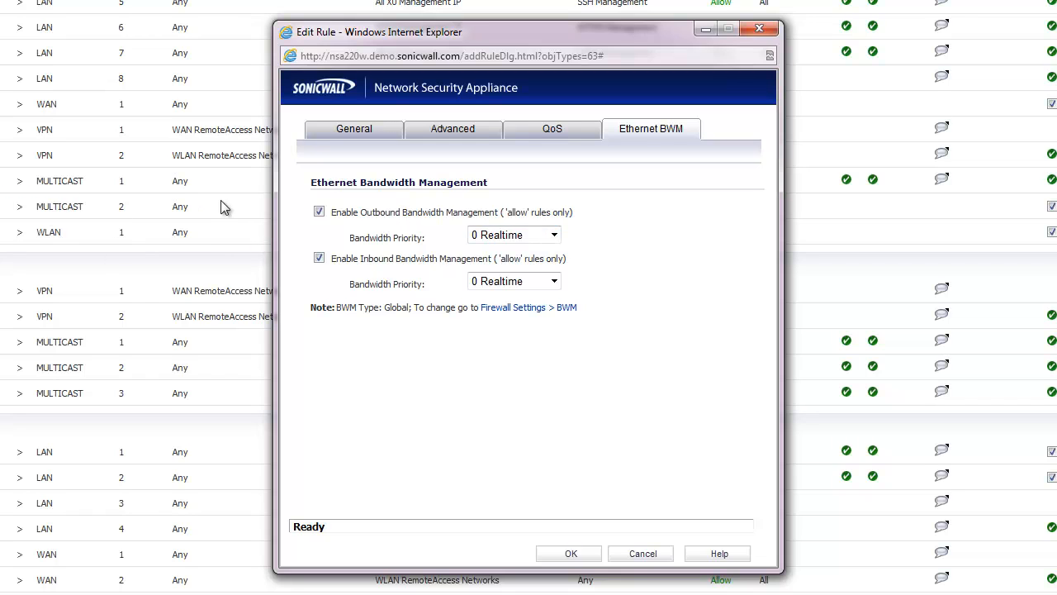
left_click(501, 237)
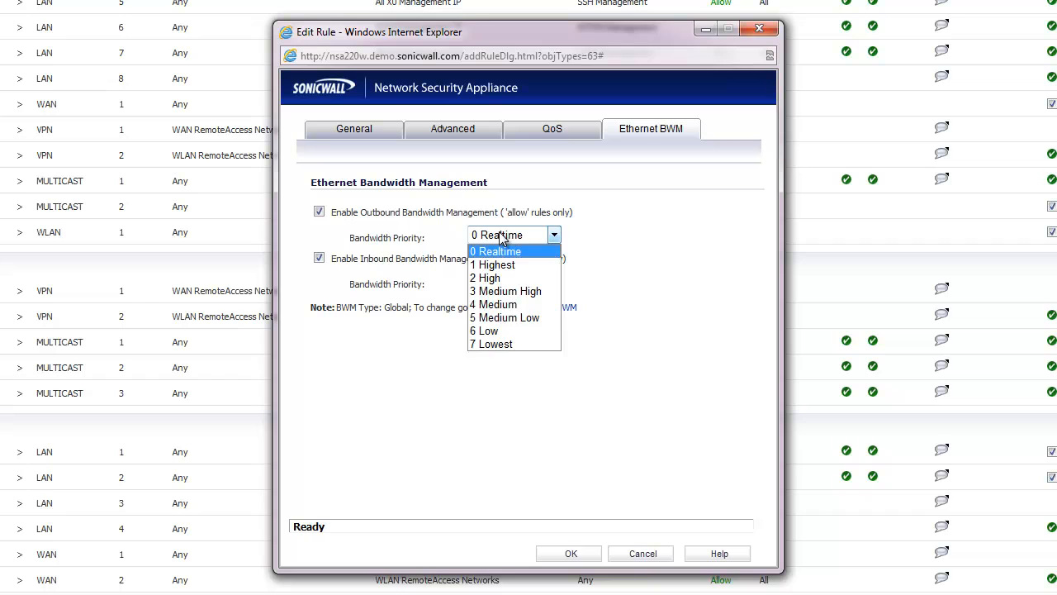
left_click(506, 306)
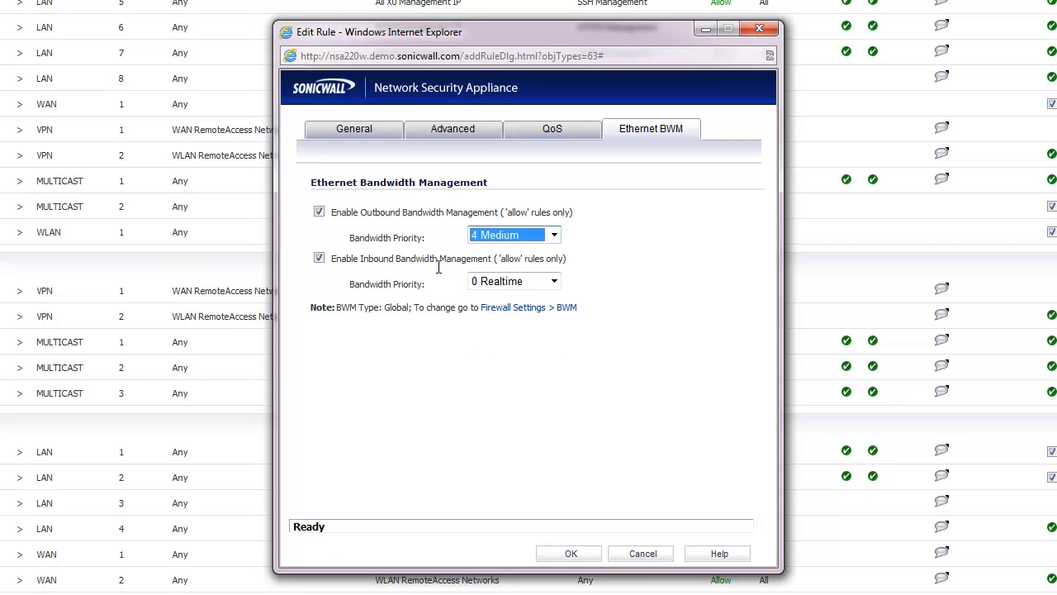
left_click(508, 281)
left_click(487, 376)
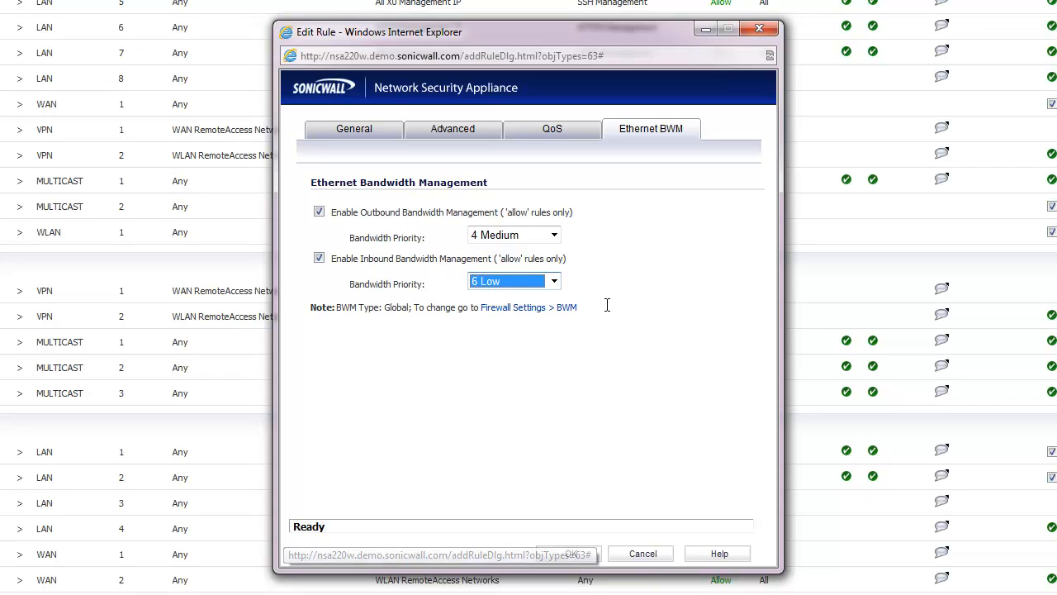
left_click_drag(607, 306, 501, 313)
left_click(520, 348)
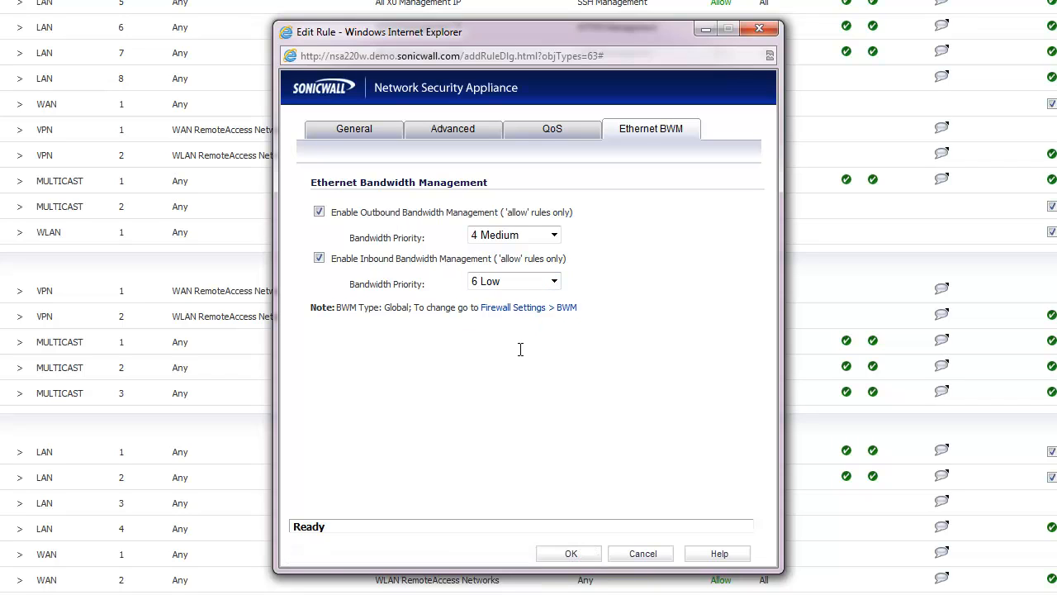
Set the rule's inbound bandwidth priority to 2 High, and raise it to 1 Highest
left_click(489, 282)
left_click(489, 325)
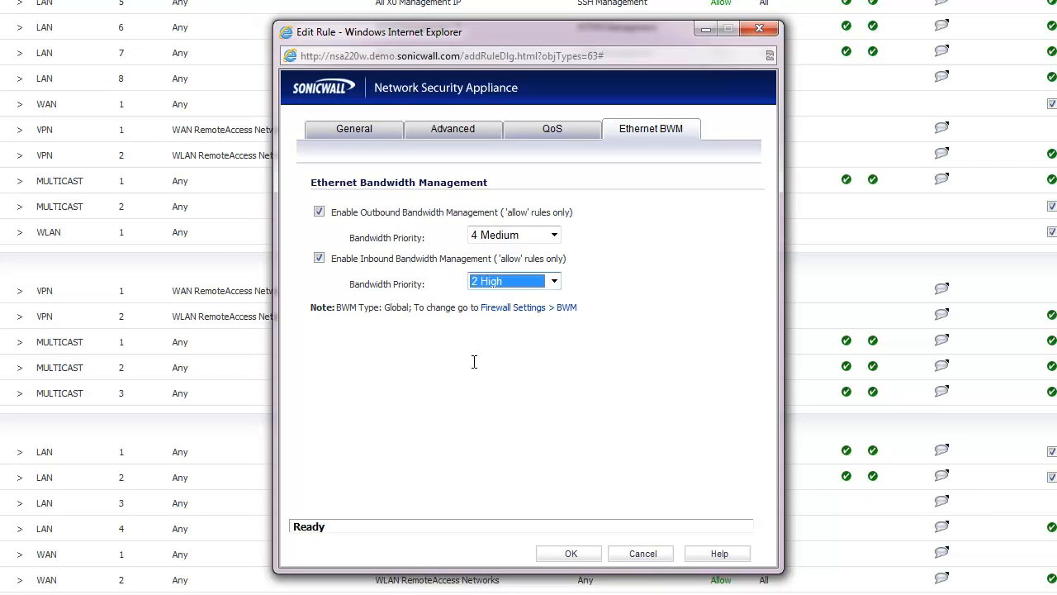
left_click(491, 281)
left_click(485, 309)
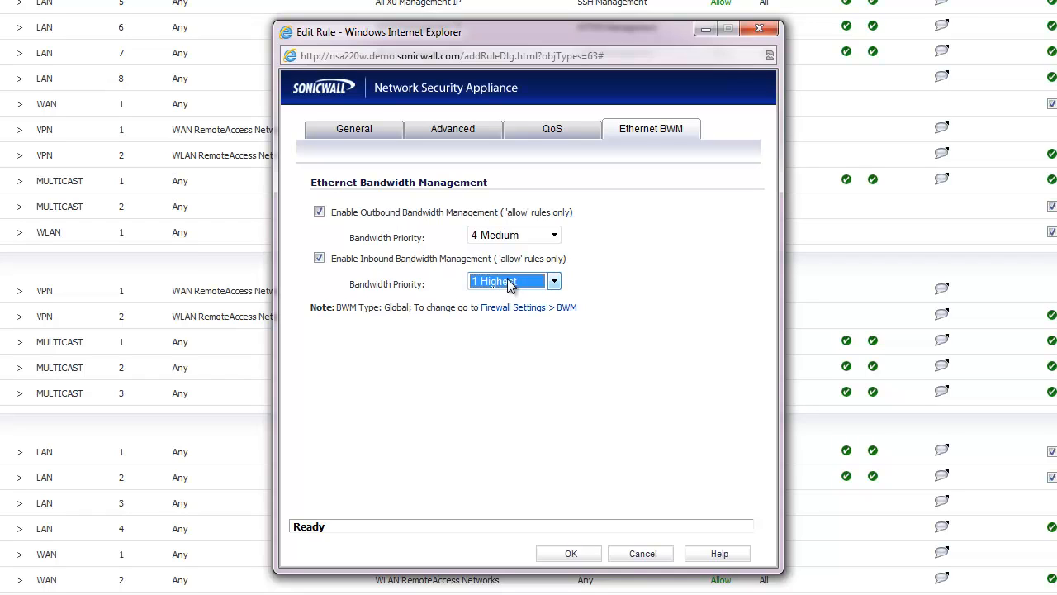
Set the inbound bandwidth priority back to 6 Low and review the available priority levels
left_click(511, 285)
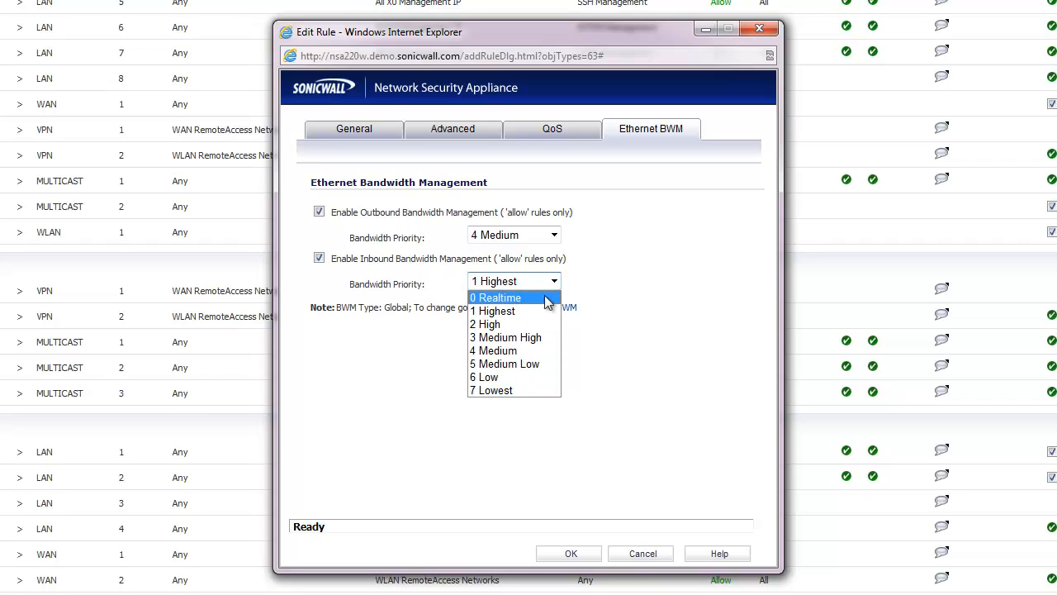
left_click(490, 378)
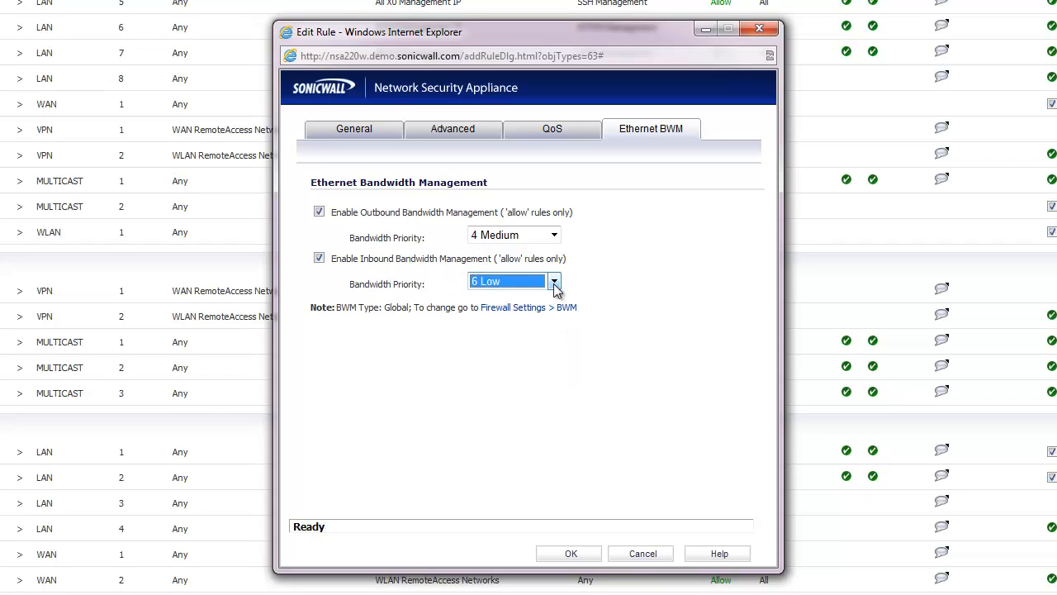
left_click(553, 281)
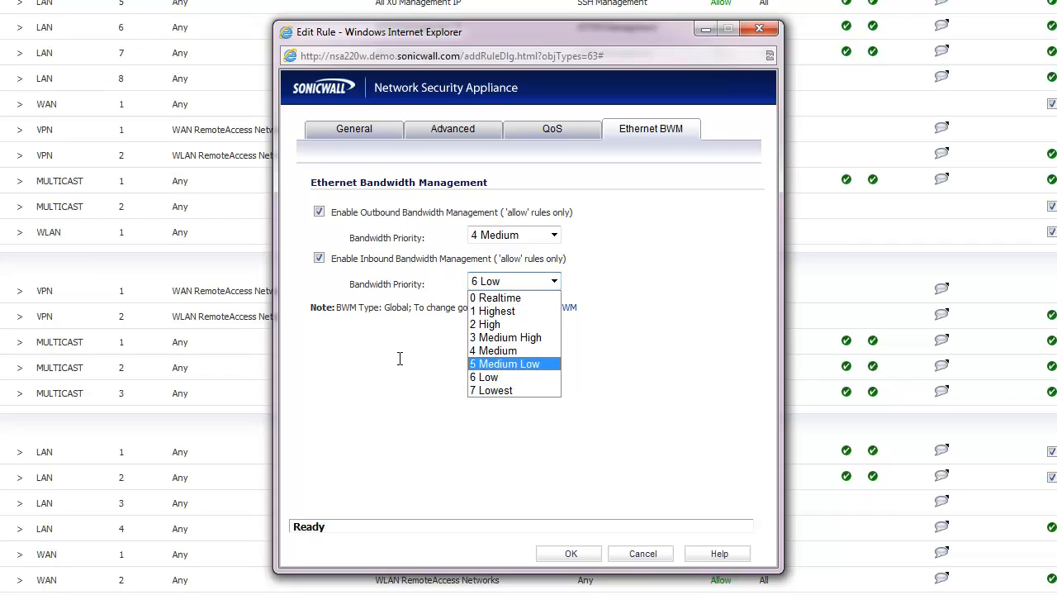
left_click(451, 331)
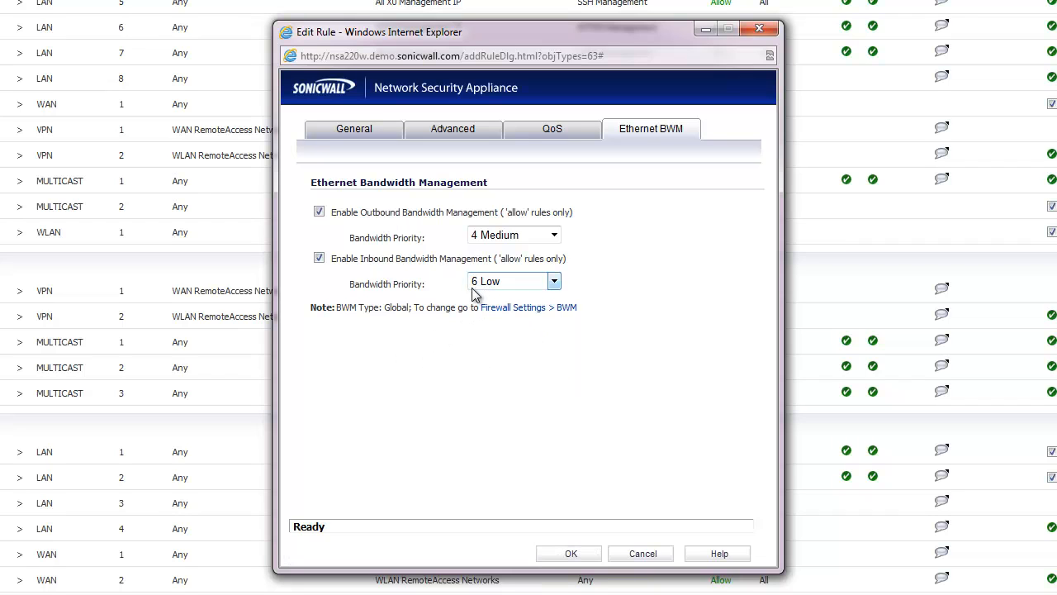
Cancel the rule edit without saving and highlight the second LAN to MULTICAST rule in the access rules list
left_click_drag(591, 304, 493, 308)
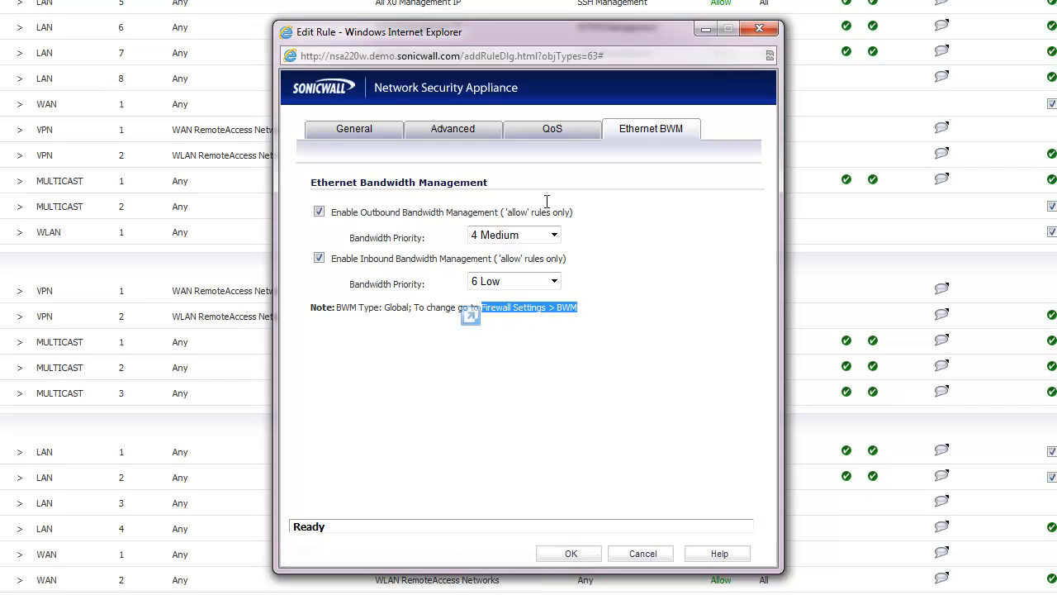
left_click(617, 482)
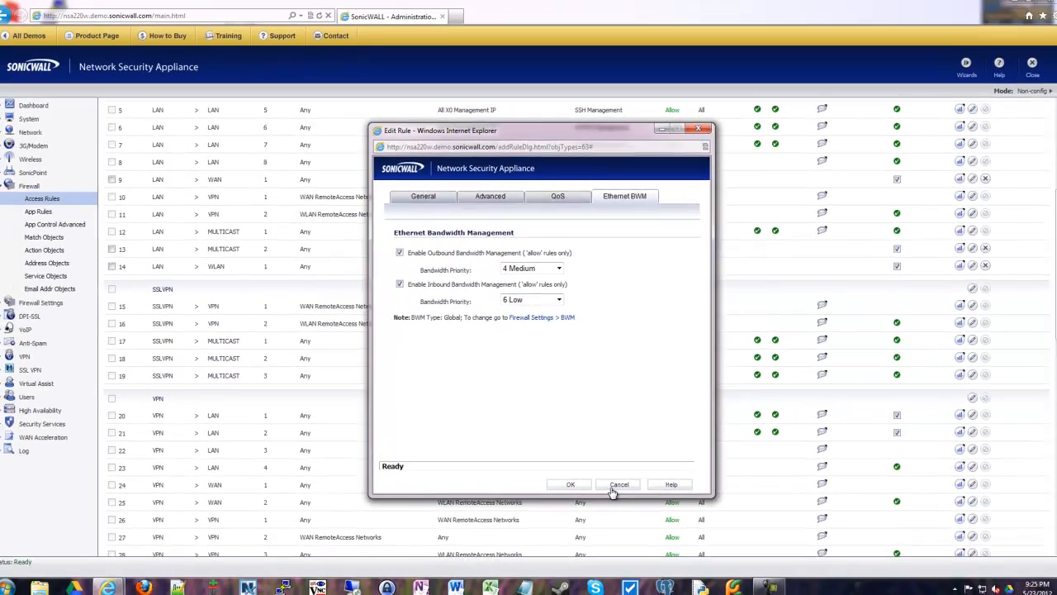
left_click(611, 535)
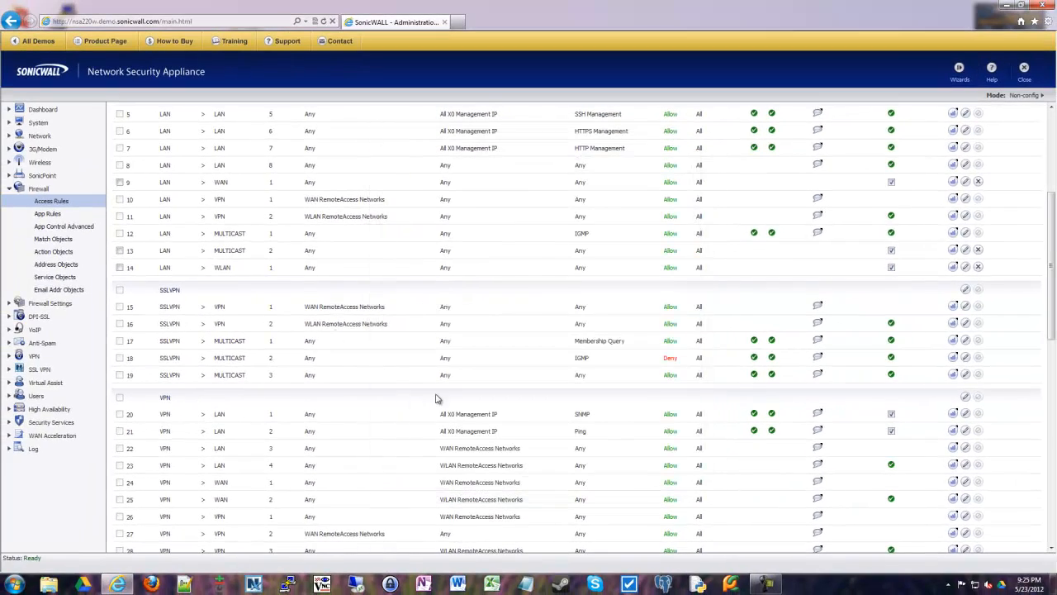
left_click_drag(152, 256, 835, 261)
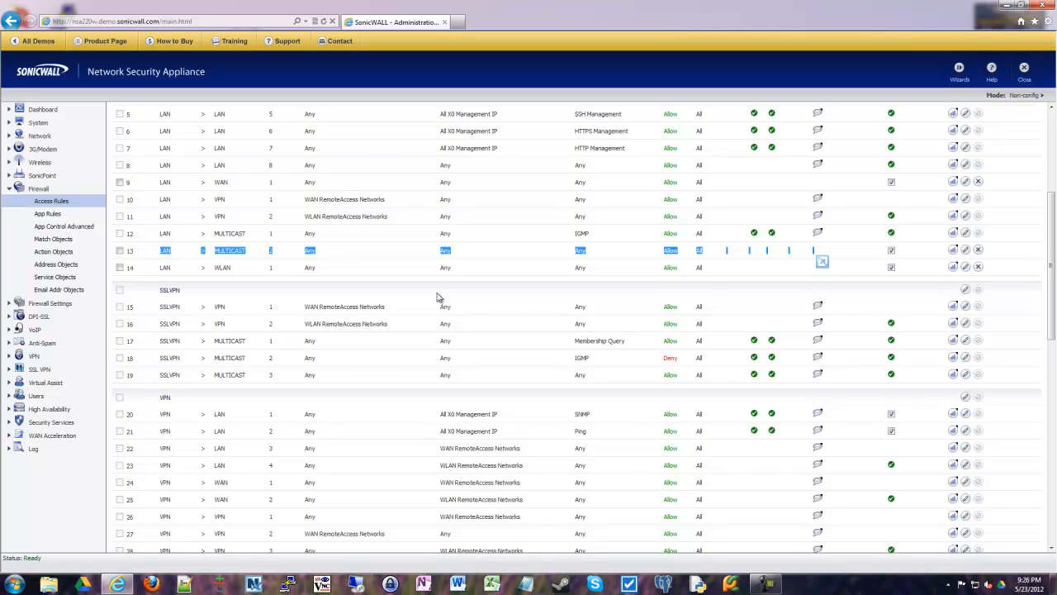
Open the second LAN to MULTICAST access rule for editing and examine its DSCP and 802.1p marking settings
left_click(350, 296)
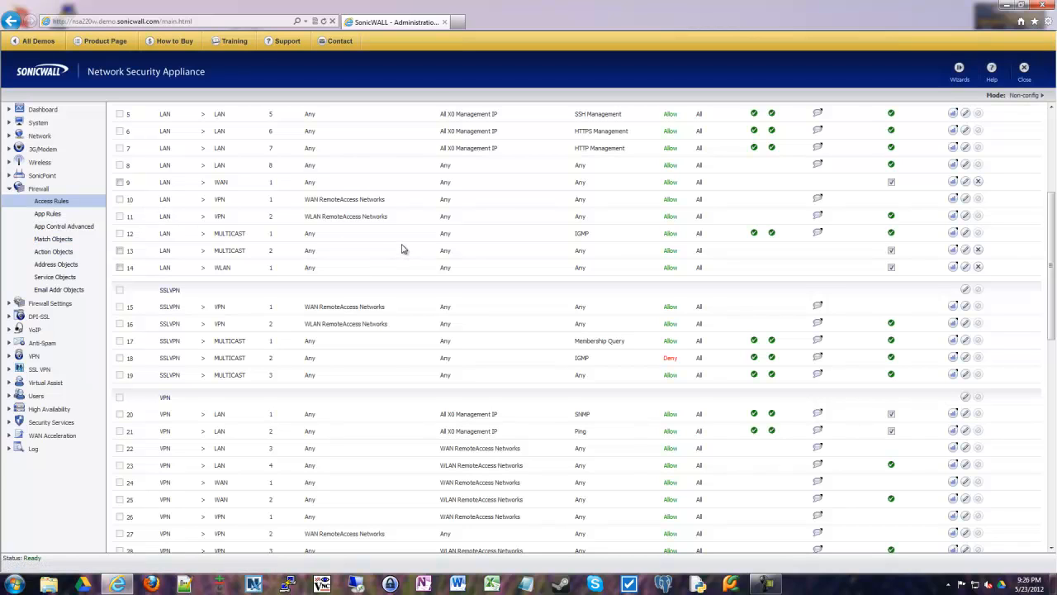
left_click(966, 252)
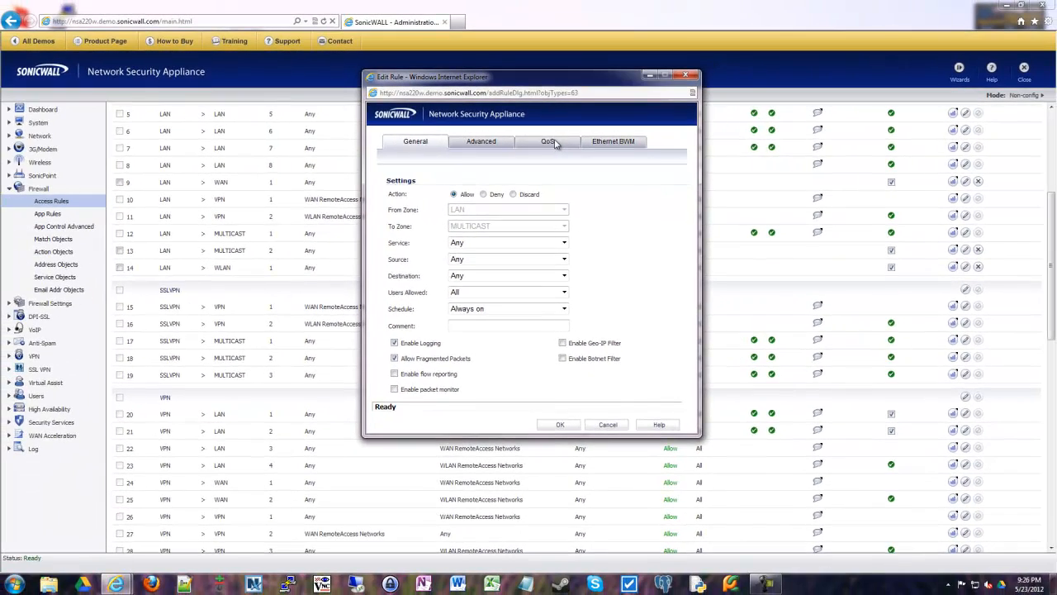
left_click(550, 138)
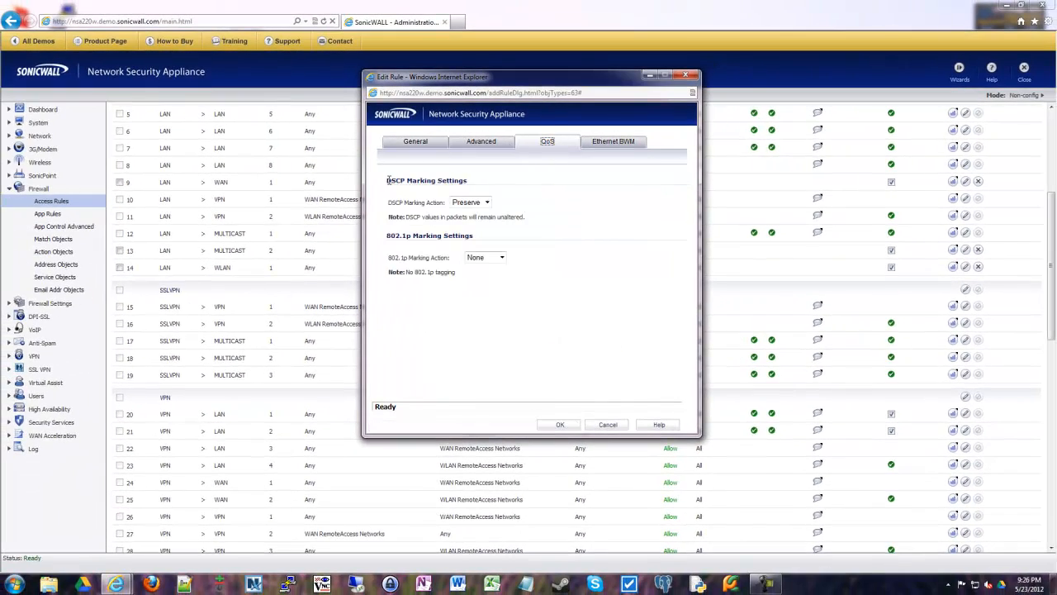
left_click_drag(387, 180, 487, 182)
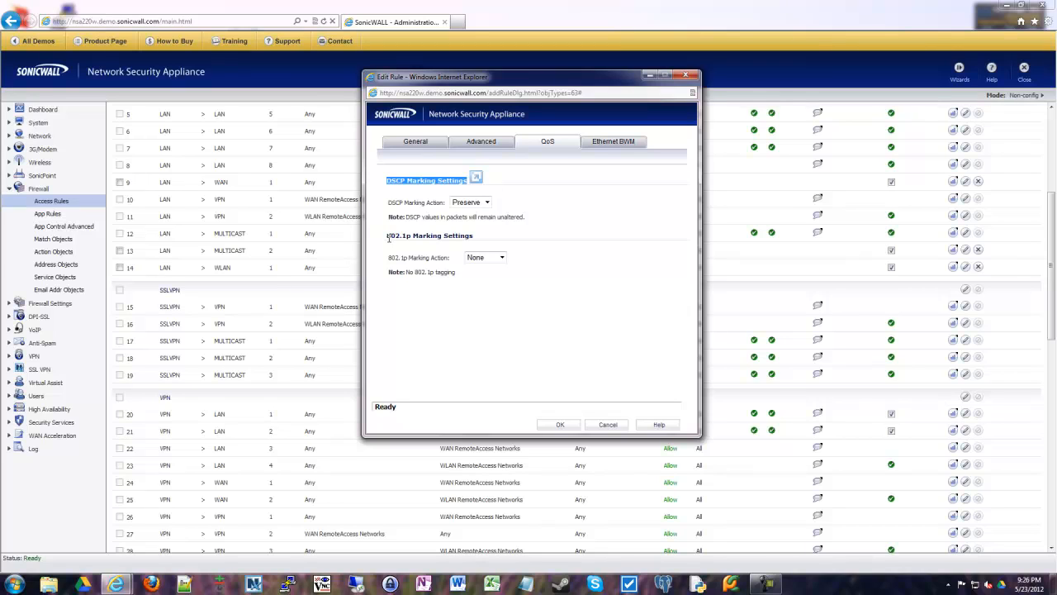
left_click_drag(387, 236, 476, 237)
Set the rule's 802.1p marking action to Map and highlight the note about the QoS Mapping settings
left_click(487, 257)
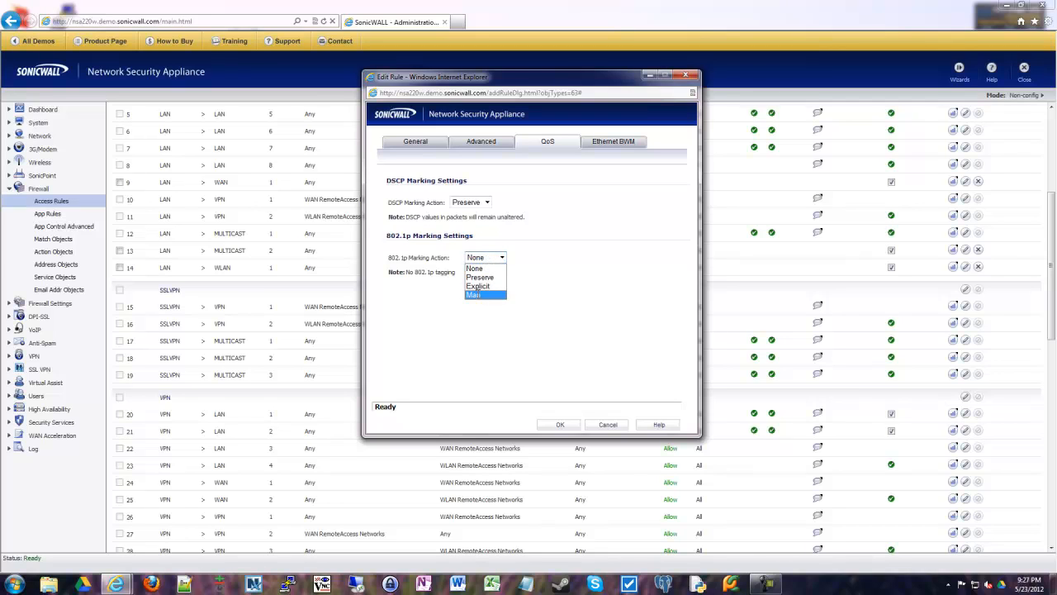
left_click(476, 295)
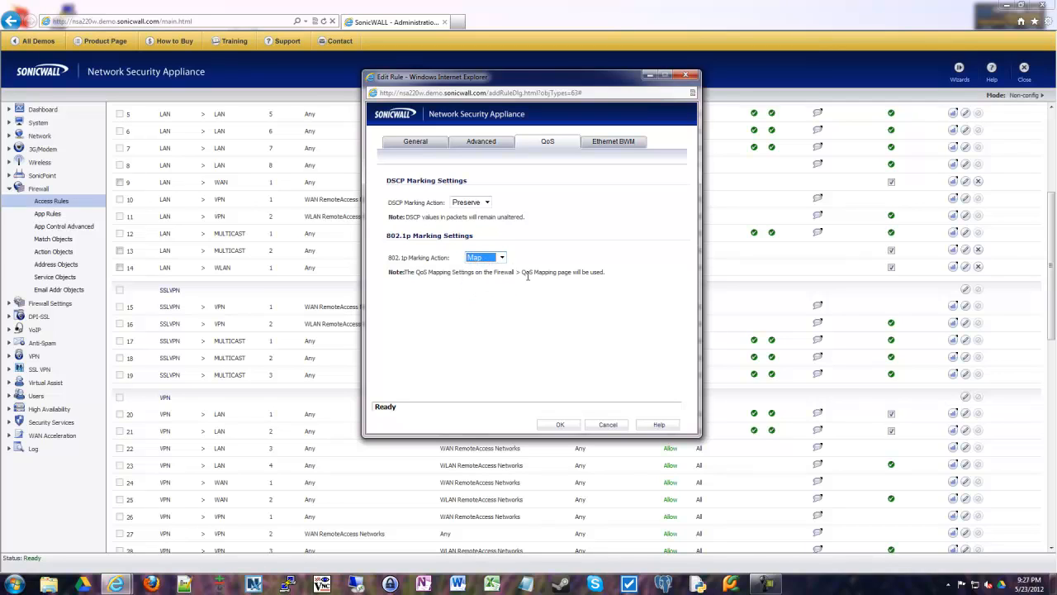
left_click(559, 272)
left_click_drag(556, 272, 432, 267)
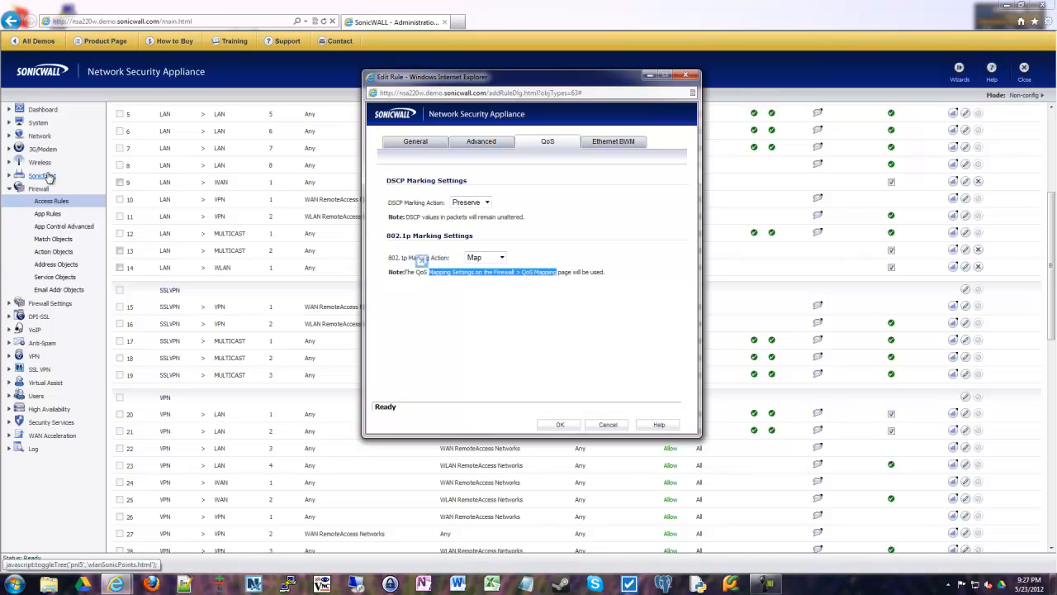
Set the 802.1p marking action to Explicit, try the value 2 - Spare, and choose 5 - Video (<100ms latency)
left_click(485, 258)
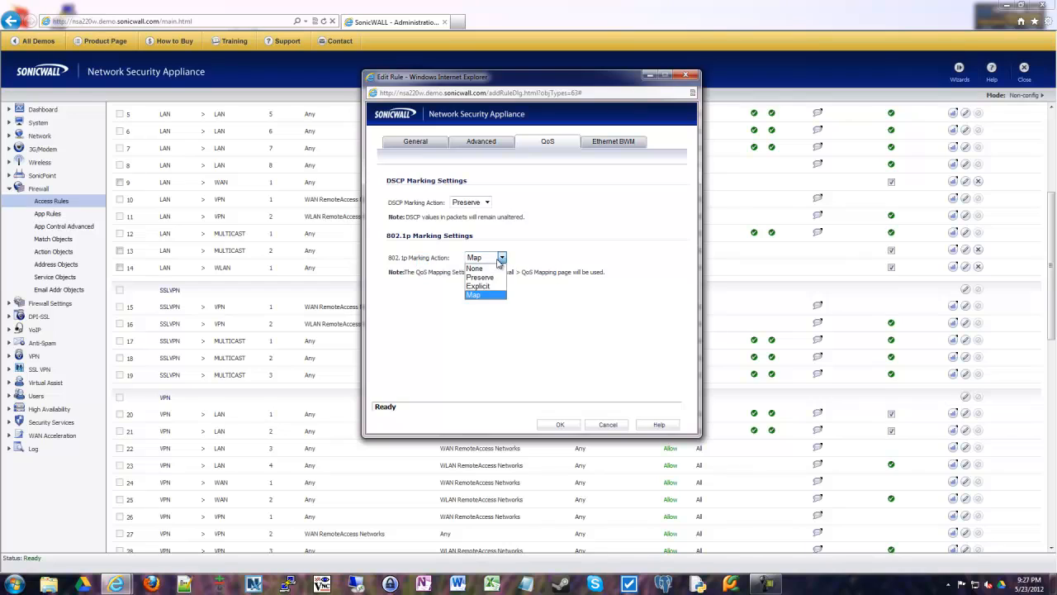
left_click(487, 286)
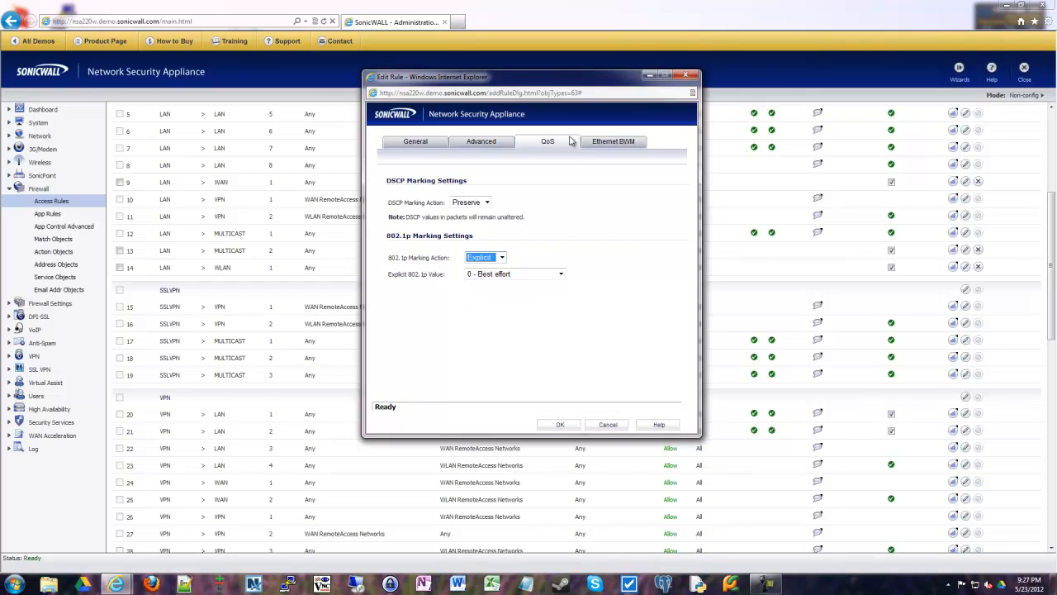
left_click(497, 277)
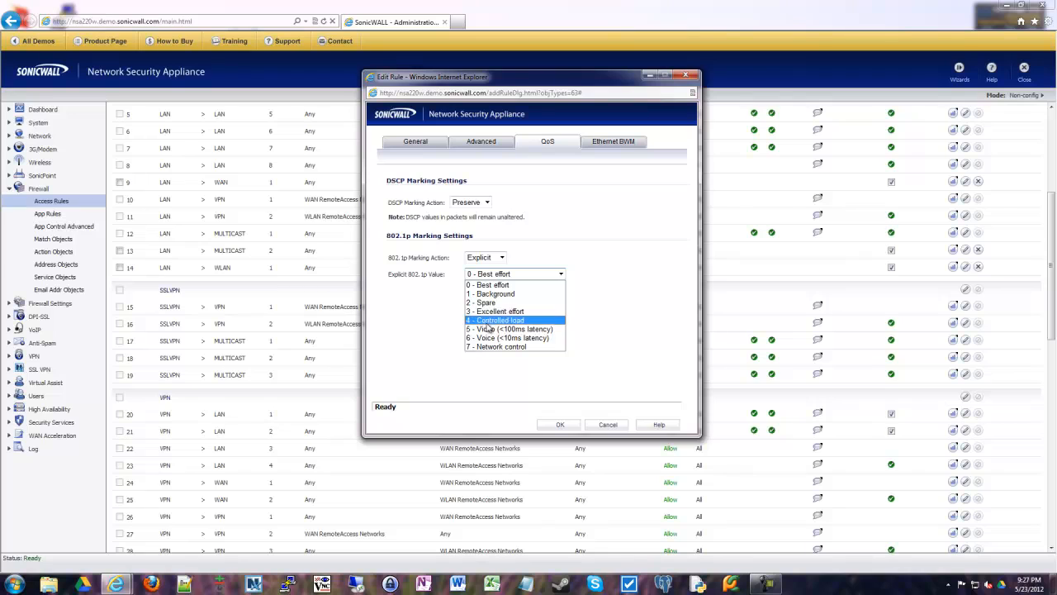
left_click(488, 303)
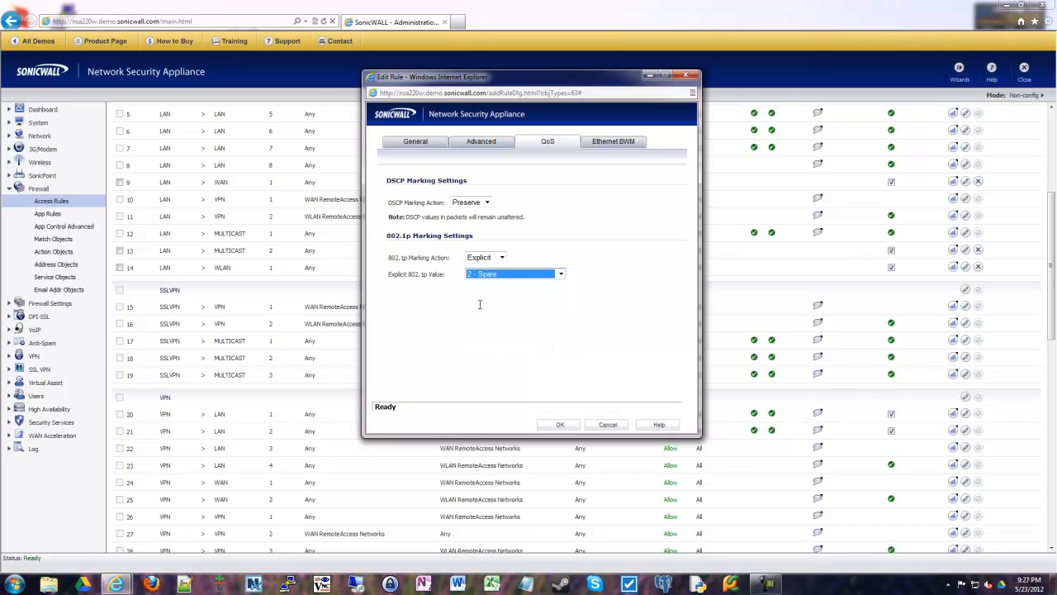
left_click(479, 303)
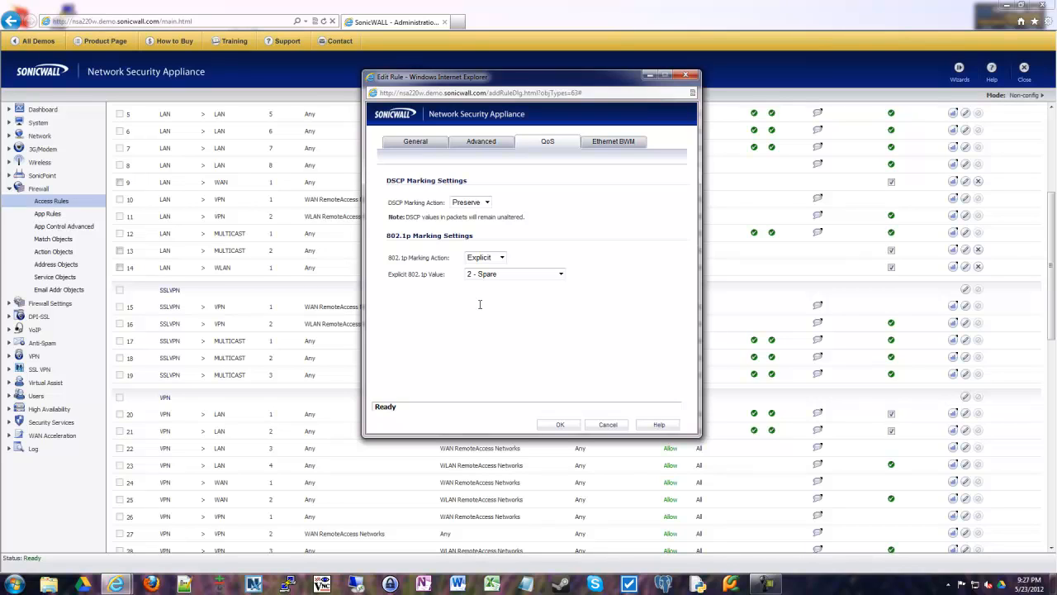
left_click(524, 277)
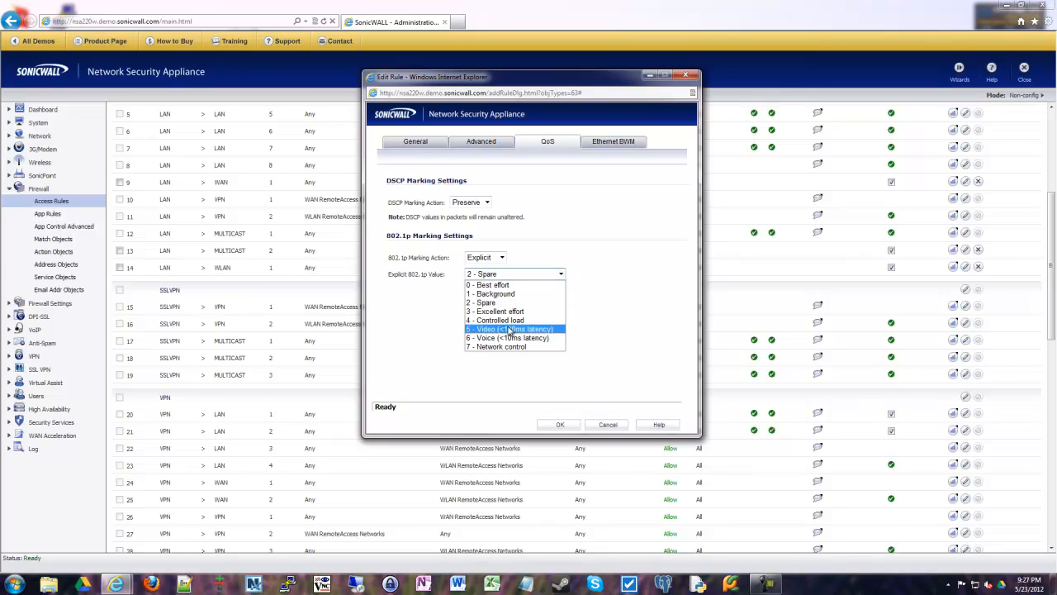
left_click(496, 330)
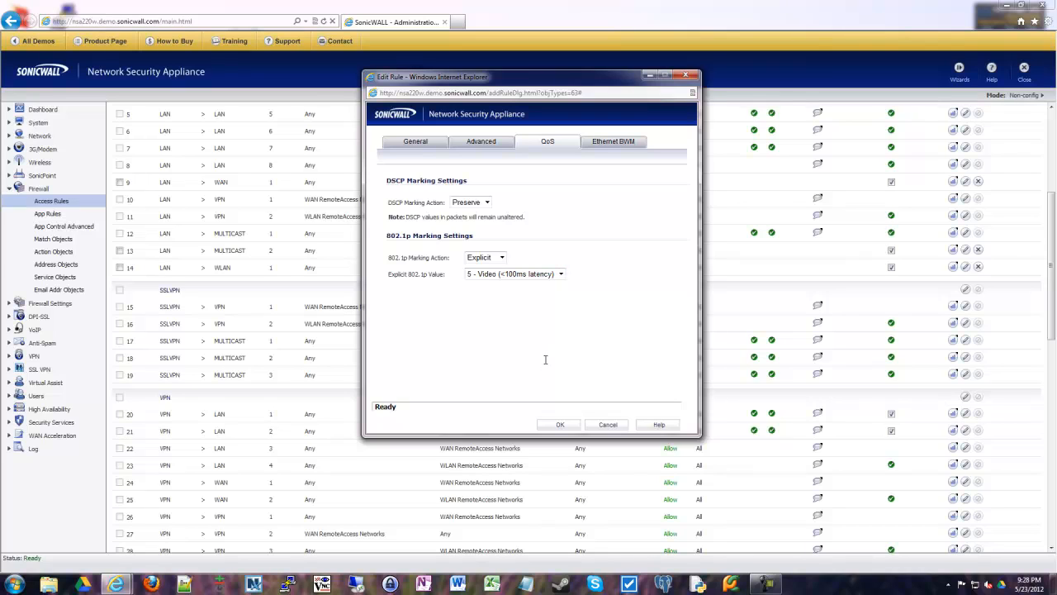
Set the DSCP marking action to Explicit, look through the explicit DSCP values, and cancel the rule edit without saving
left_click(475, 202)
left_click(469, 221)
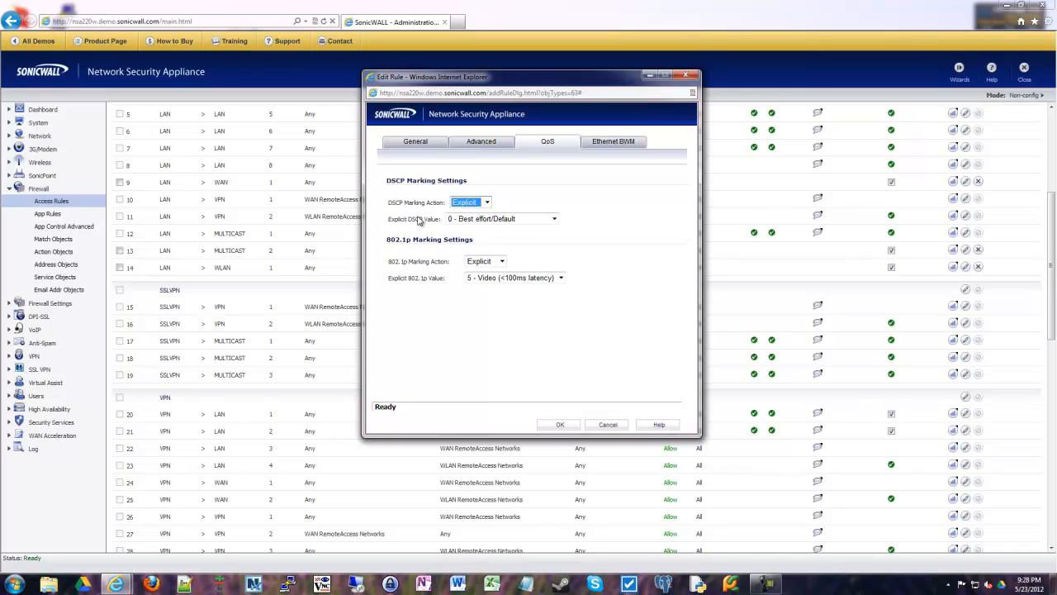
left_click(450, 219)
scroll(505, 330, "down", 11)
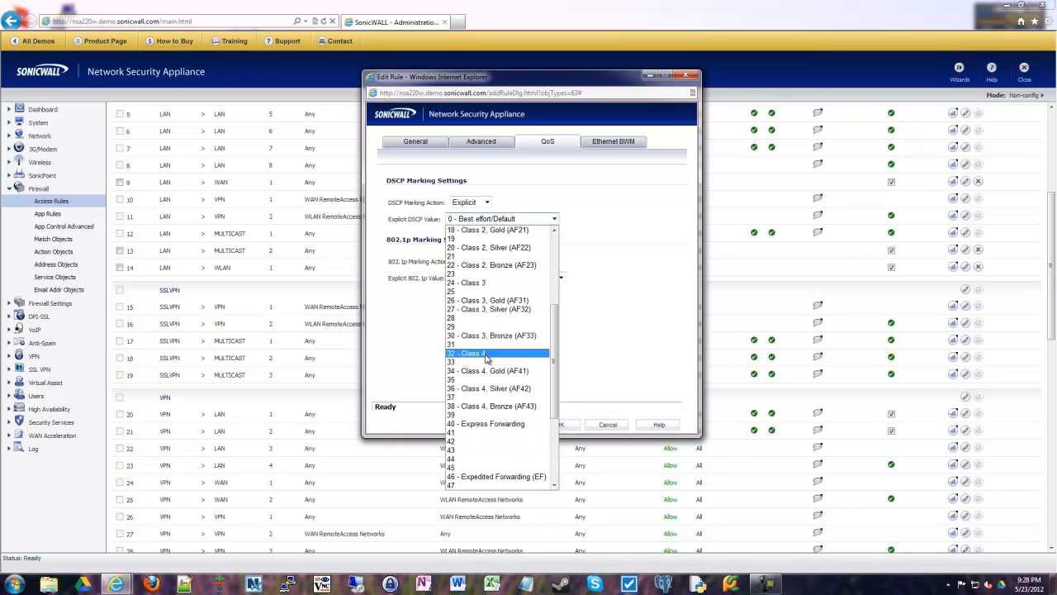
scroll(507, 323, "up", 11)
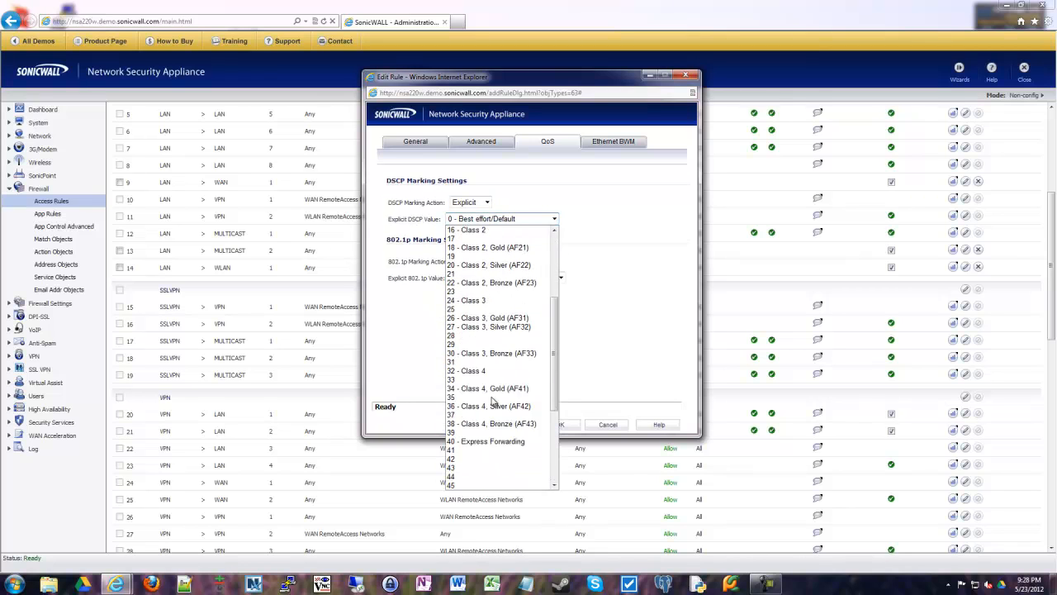
left_click(628, 343)
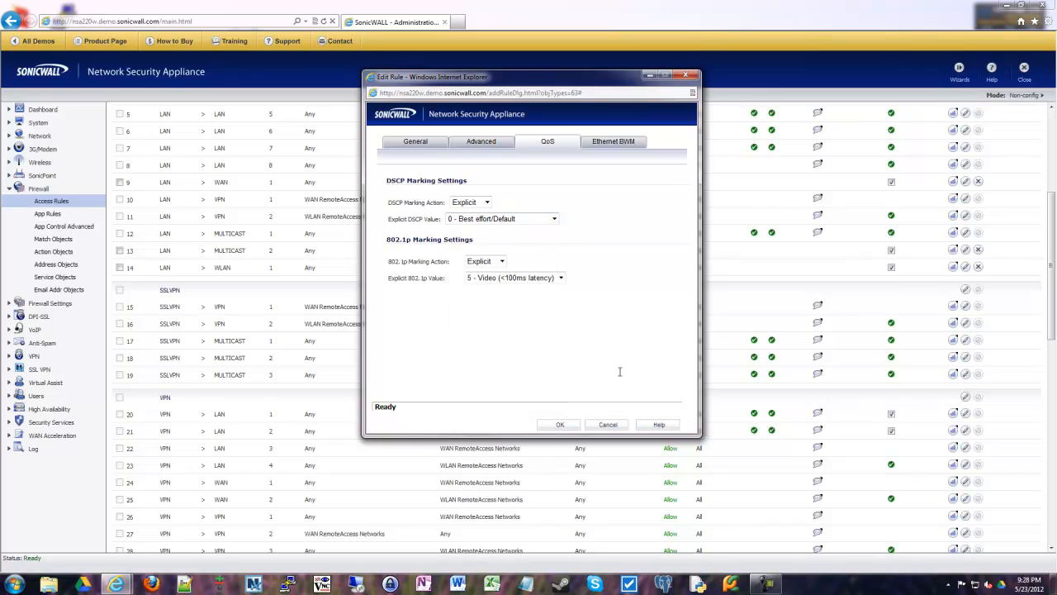
left_click(607, 425)
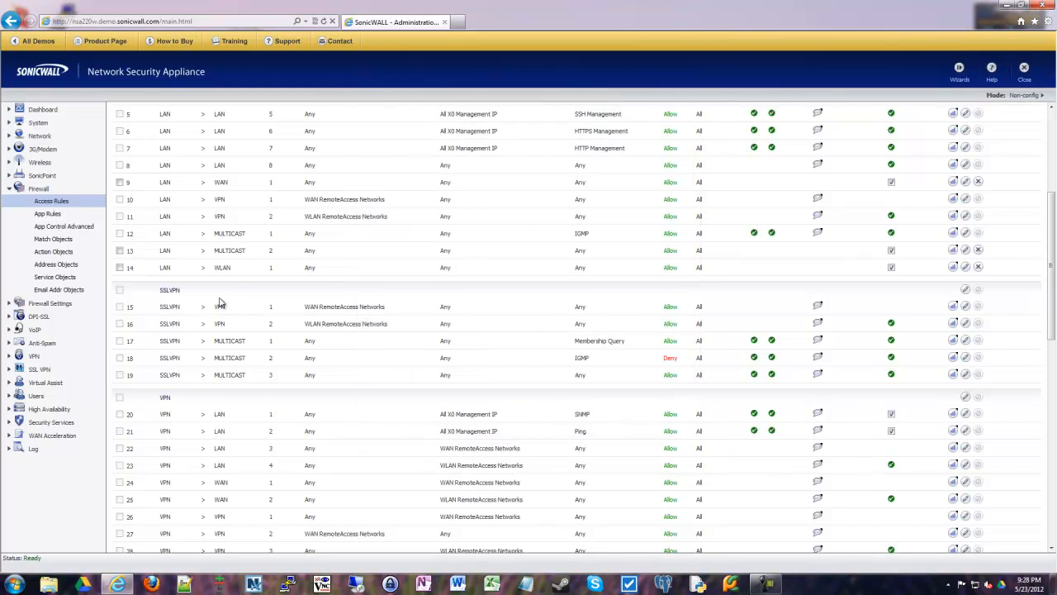
Start a new policy in the firewall's App Rules and set its action object to BWM Global-Medium
left_click(48, 213)
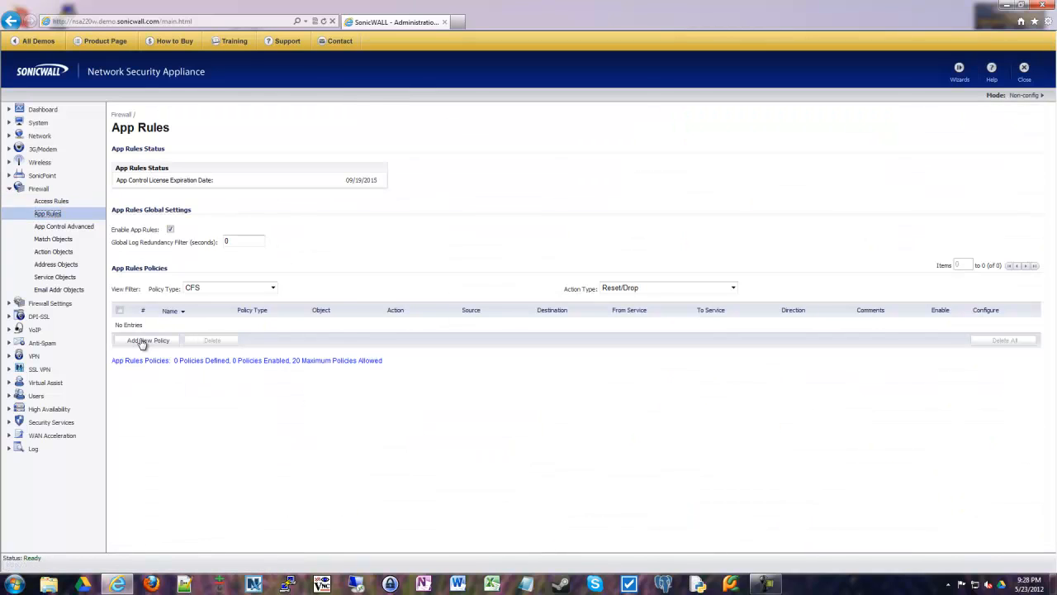
left_click(142, 341)
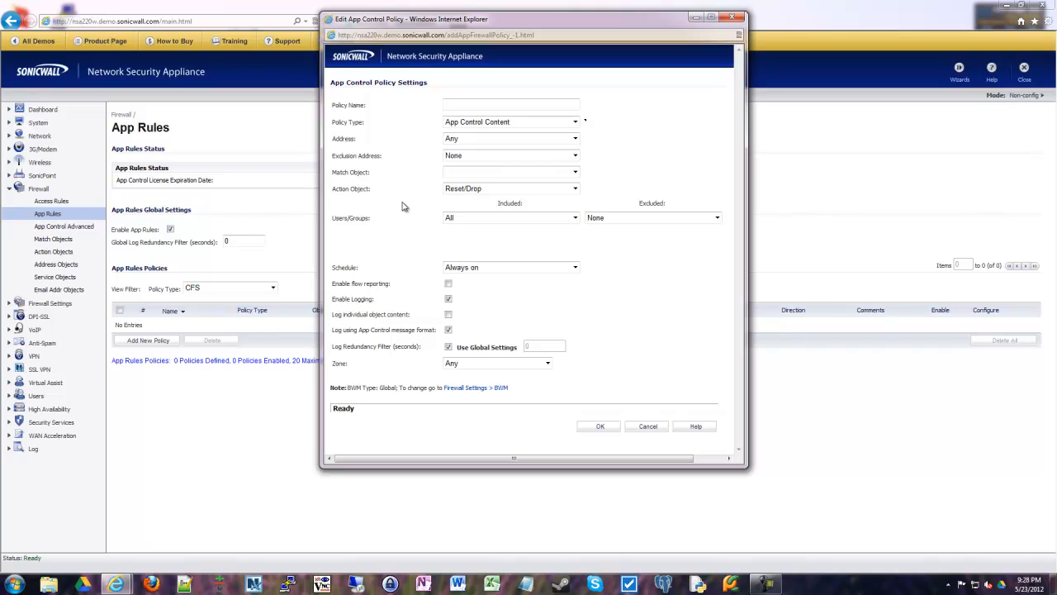
left_click(464, 189)
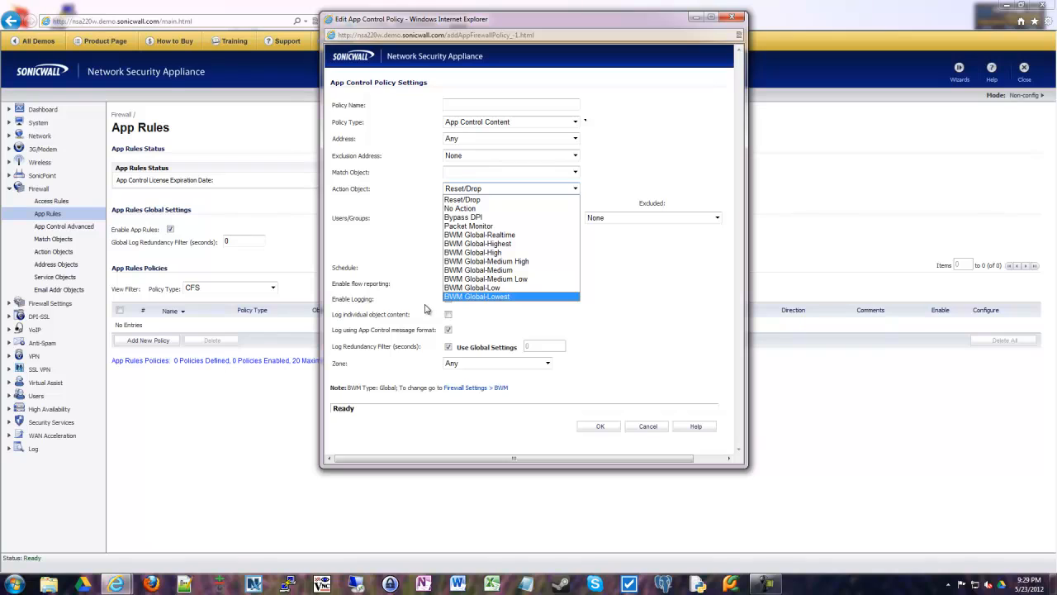
key("Up")
key("Up")
key("Up")
key("Up")
key("Up")
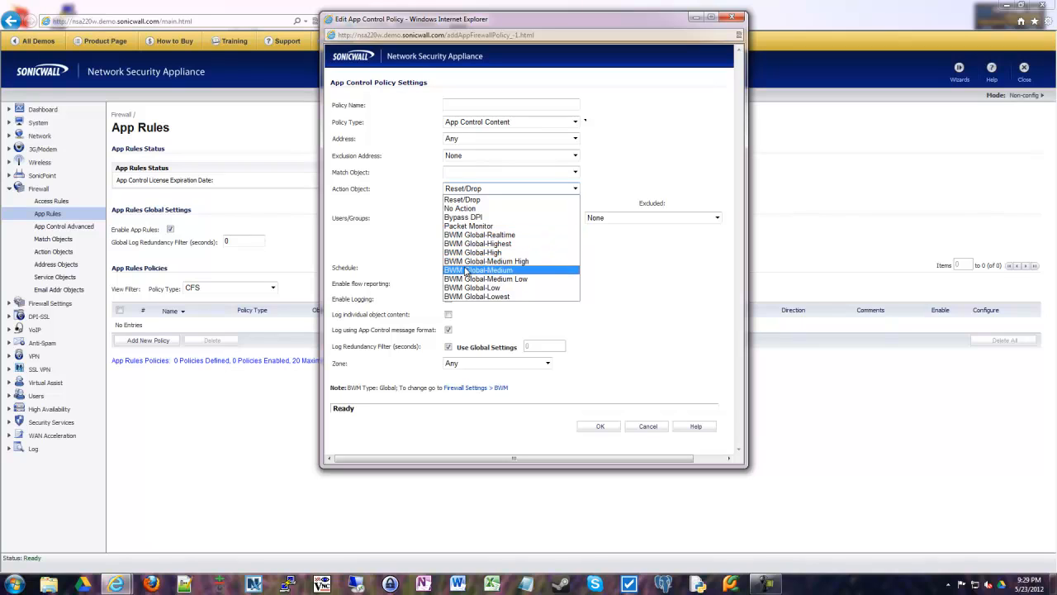
left_click(467, 270)
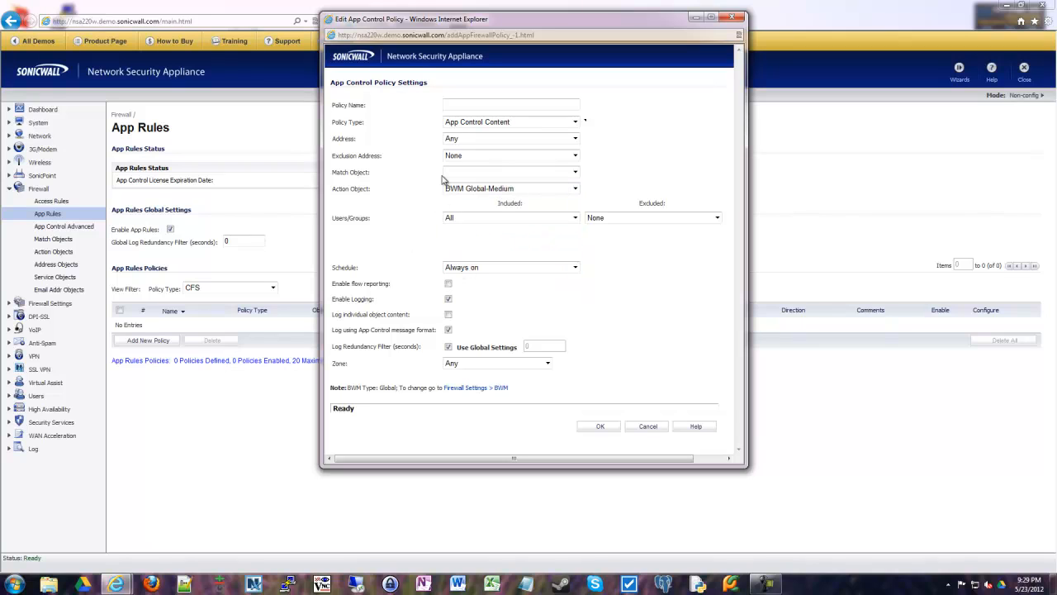
Switch the policy type to SMTP Client and back to App Control Content
left_click(453, 123)
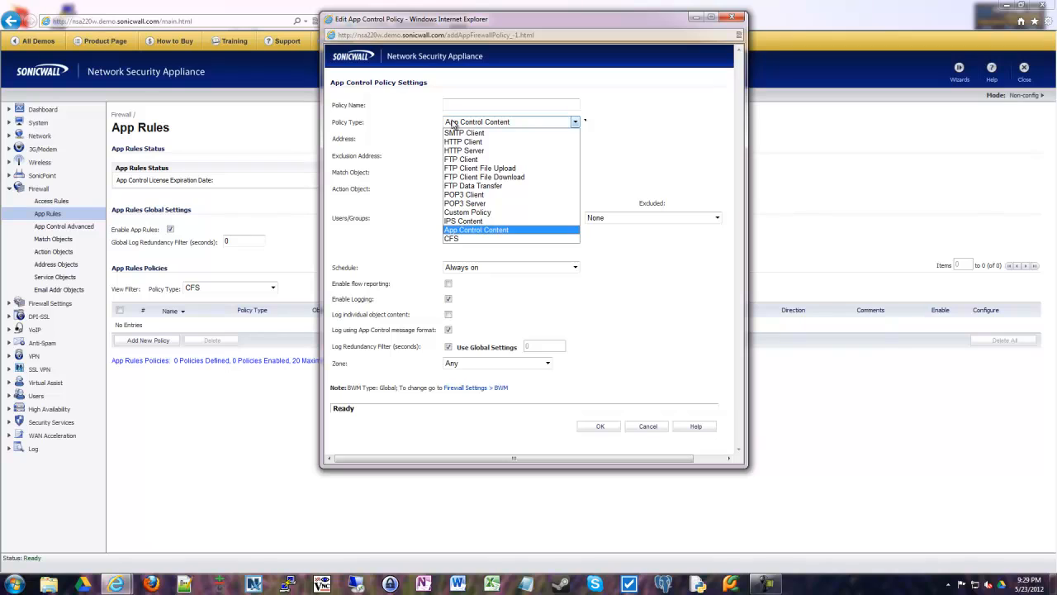
left_click(453, 134)
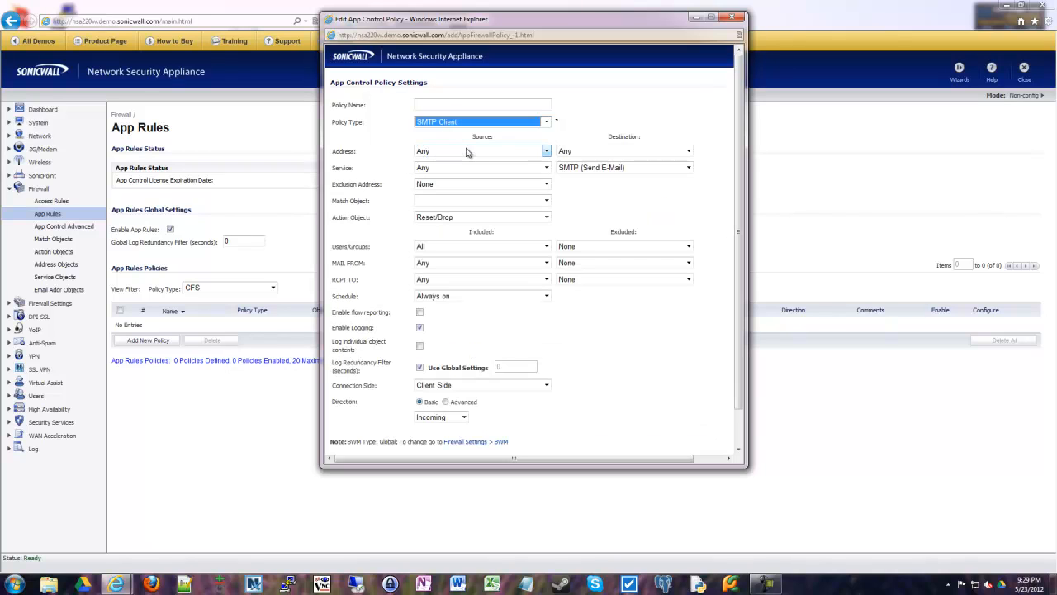
left_click(453, 119)
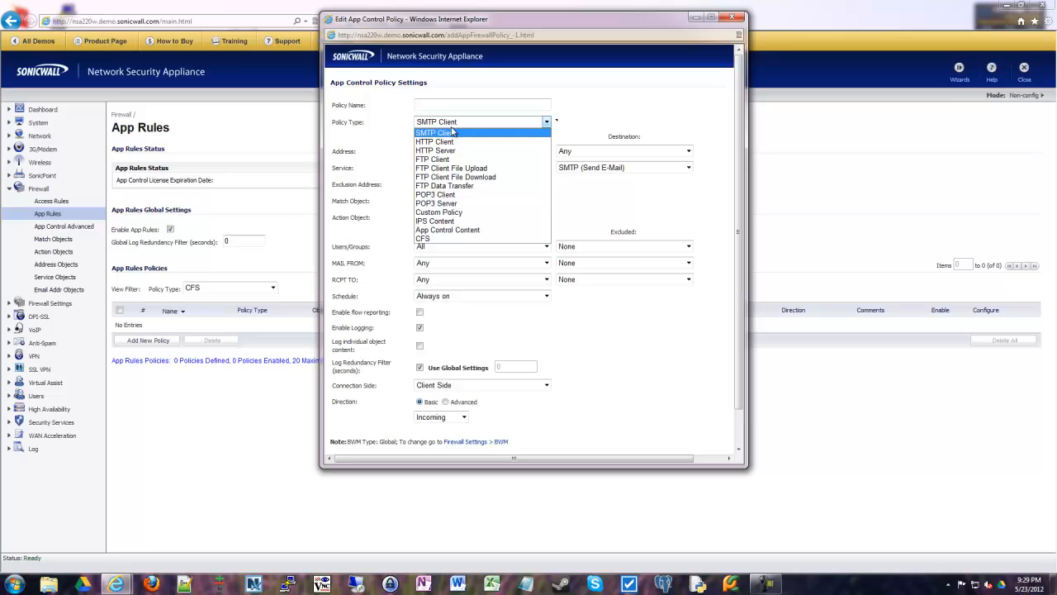
left_click(426, 230)
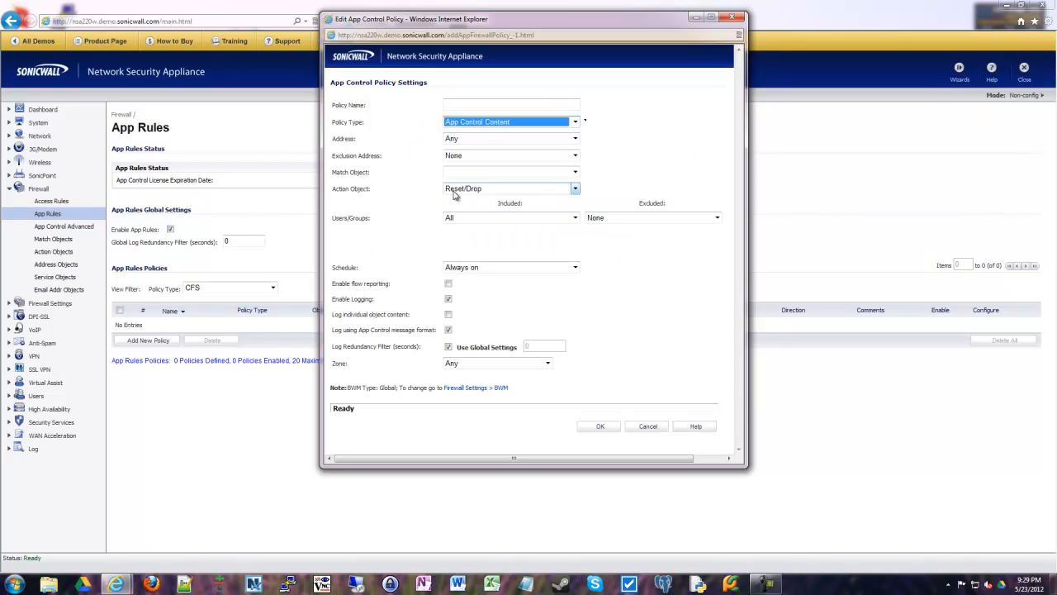
Set the policy's action object to BWM Global-Medium and check the available match objects
left_click(454, 195)
left_click(479, 272)
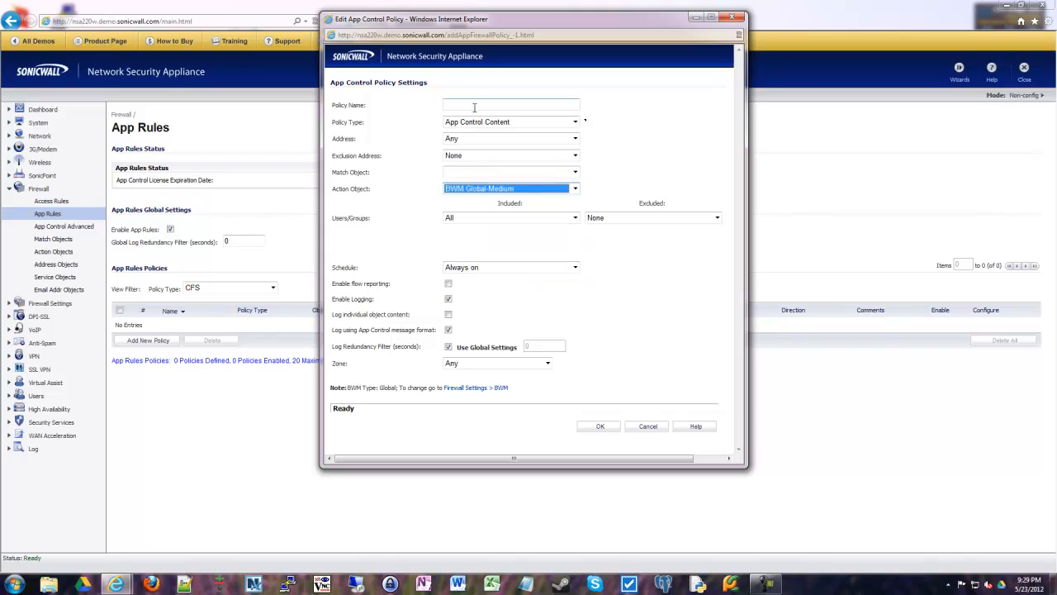
left_click(468, 174)
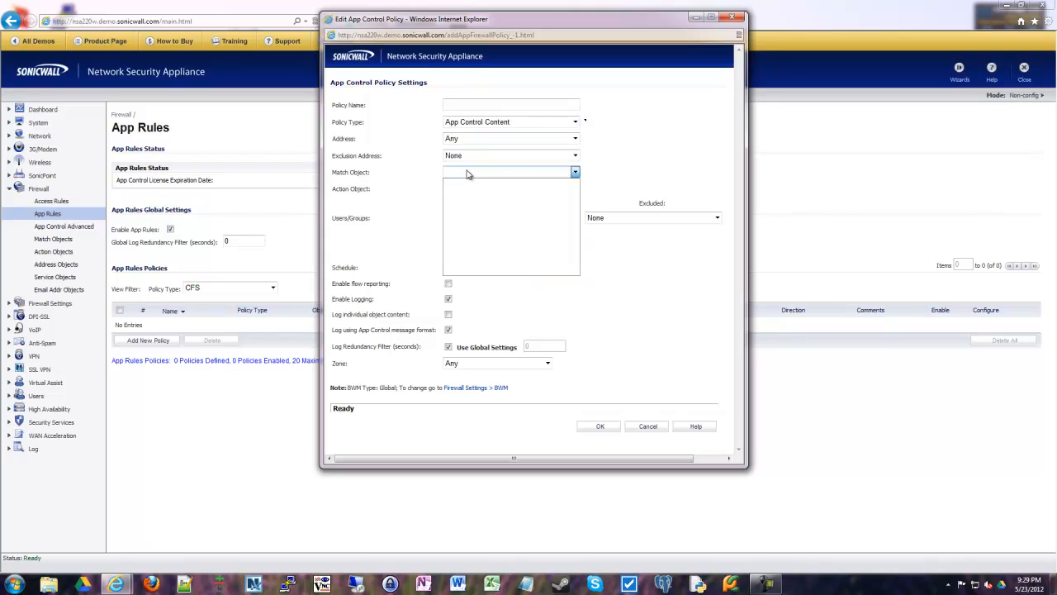
left_click(468, 173)
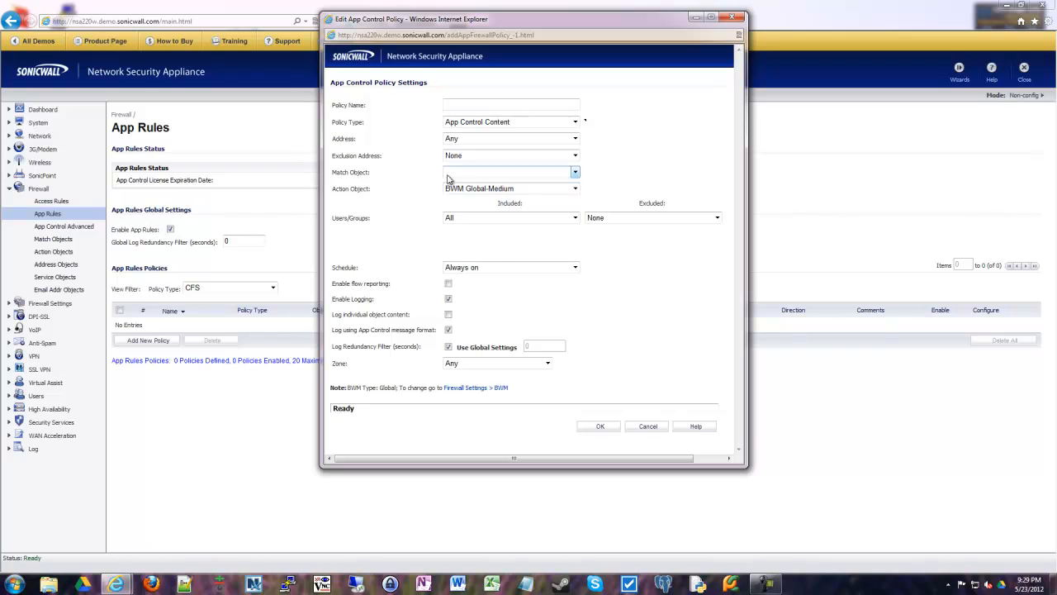
Change the policy's action object to BWM Global-Low and cancel the new policy without saving
left_click(504, 188)
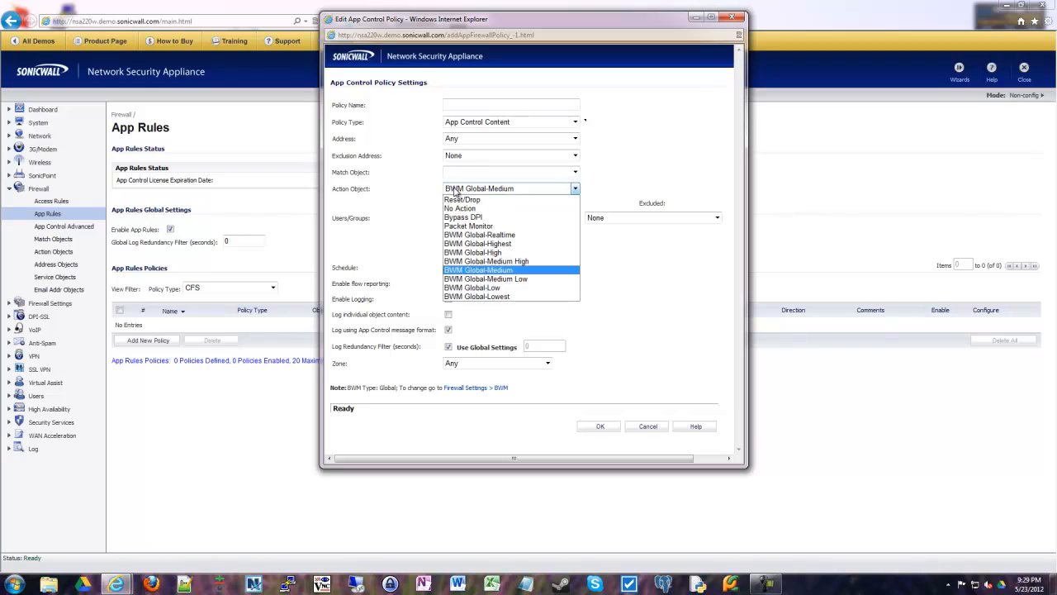
left_click(472, 288)
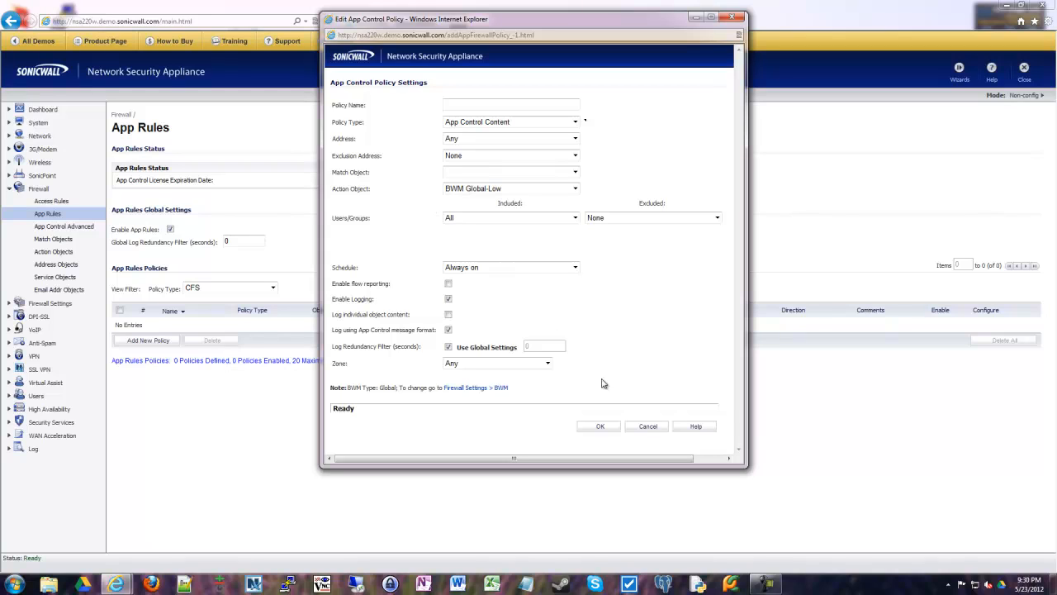
left_click(638, 428)
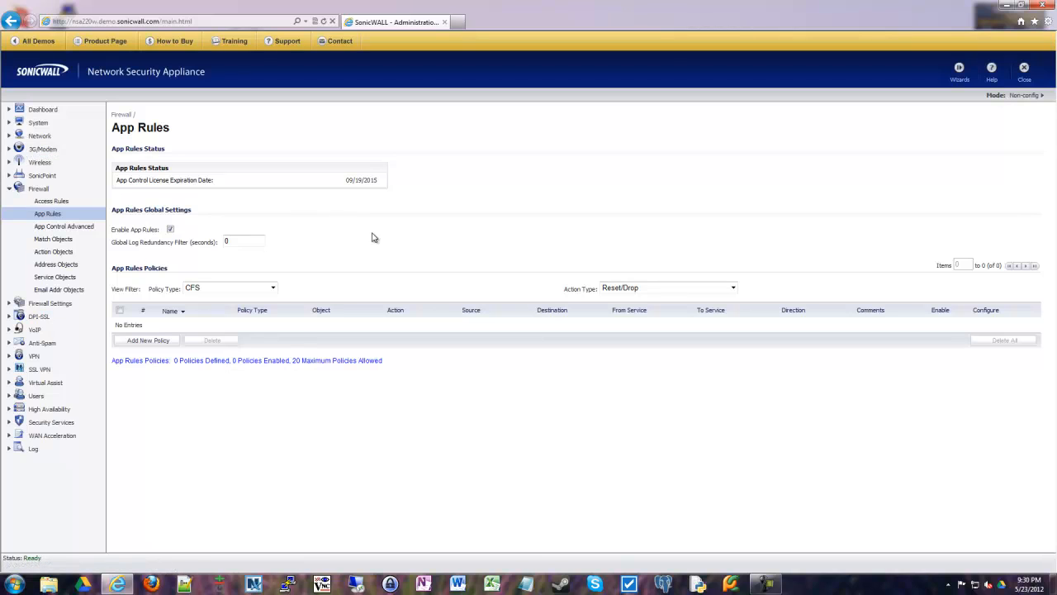
Open the BWM page of the firewall settings and examine the guaranteed percentage of the High priority
left_click(51, 304)
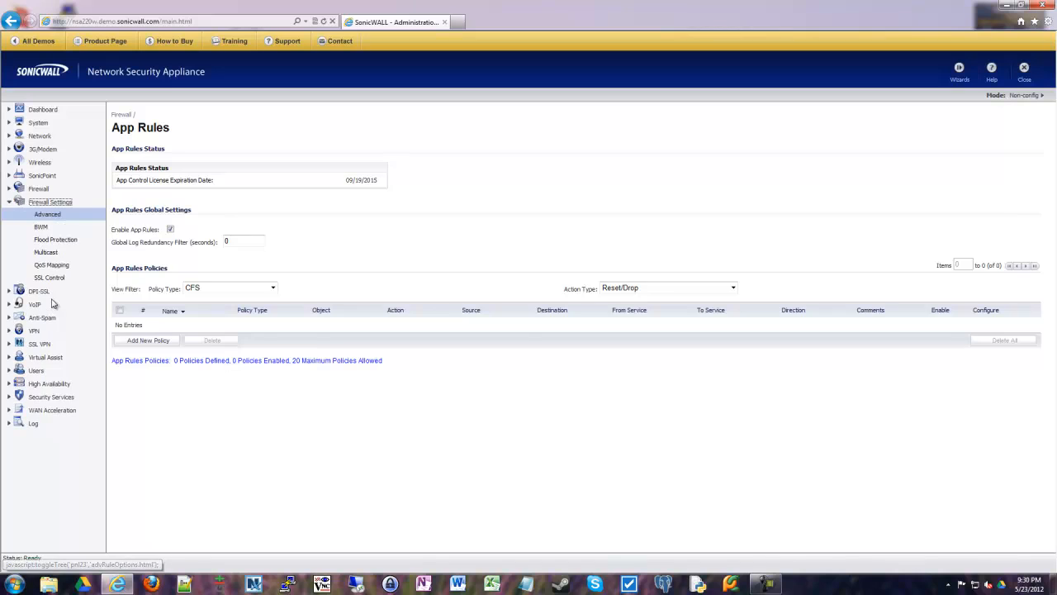
left_click(40, 227)
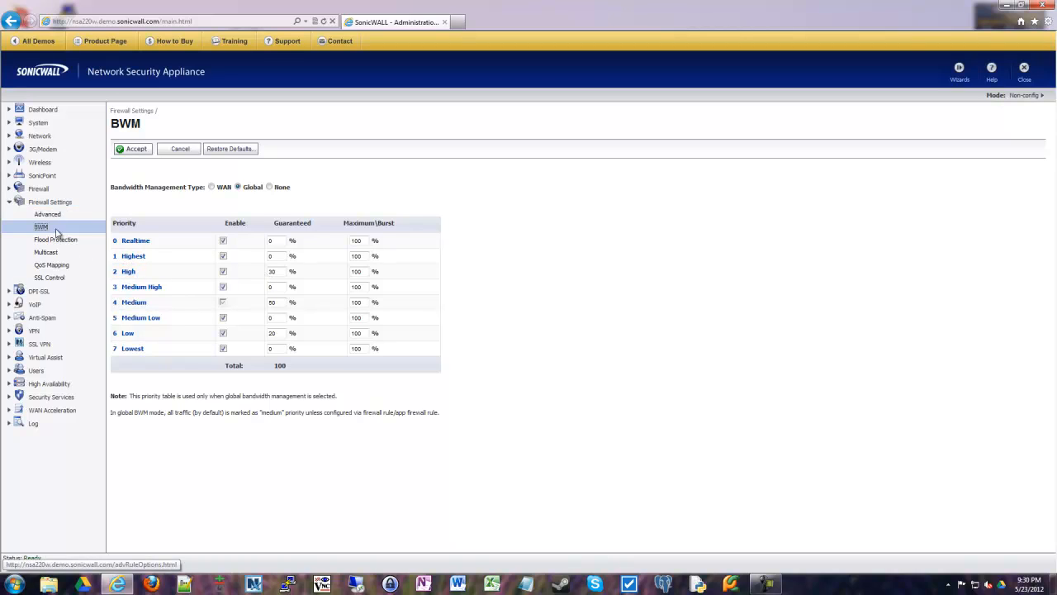
left_click_drag(148, 274, 92, 277)
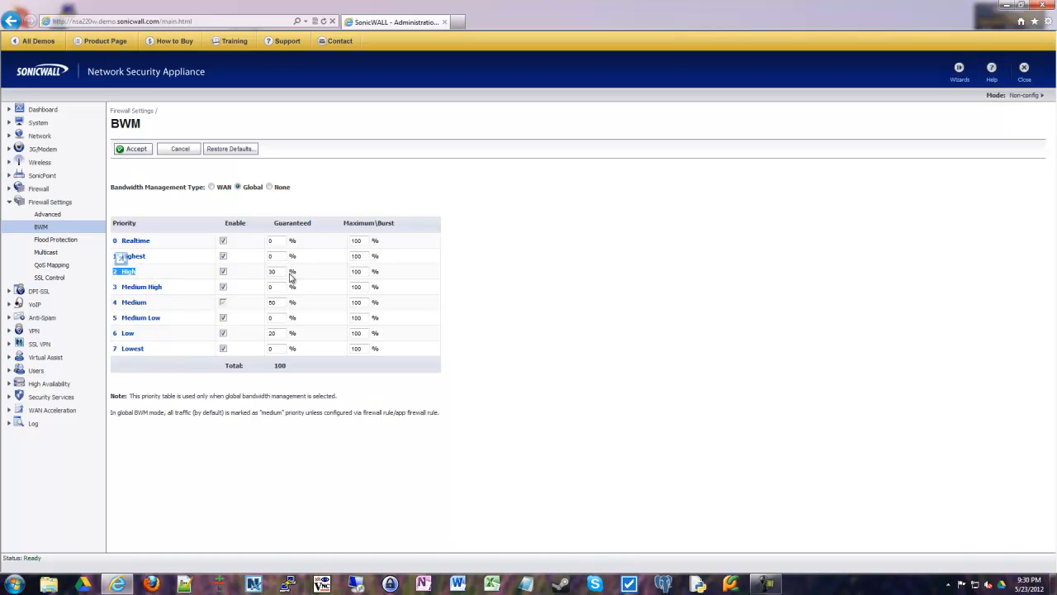
double_click(277, 272)
left_click(679, 382)
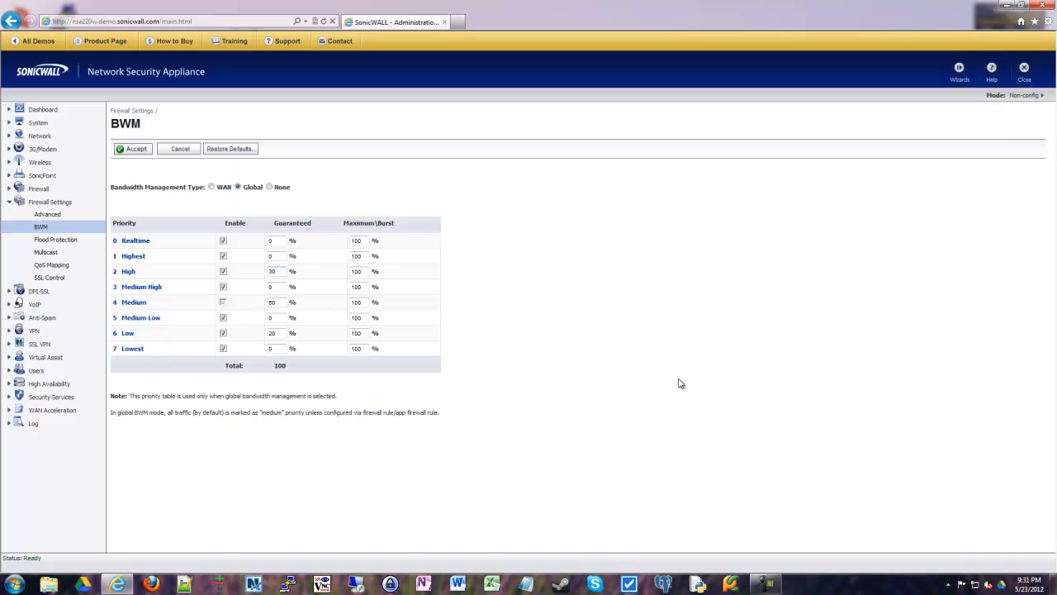